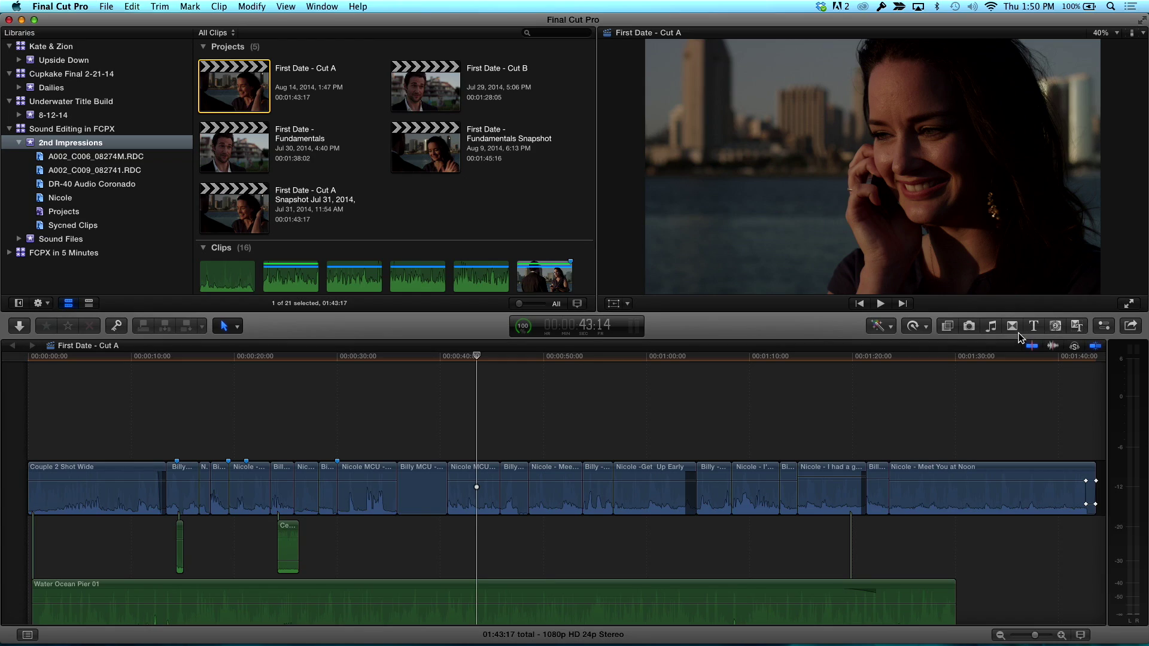
- Add a Cross Dissolve to the cut near 00:00:40 and view its duration
click(1013, 328)
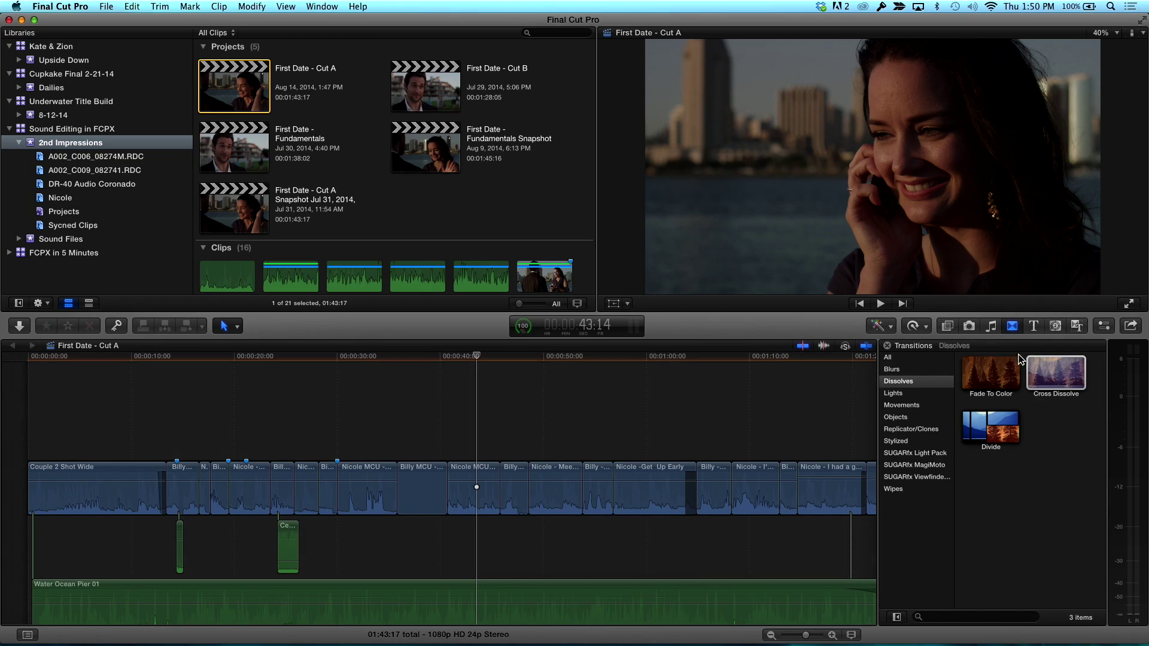
click(1058, 380)
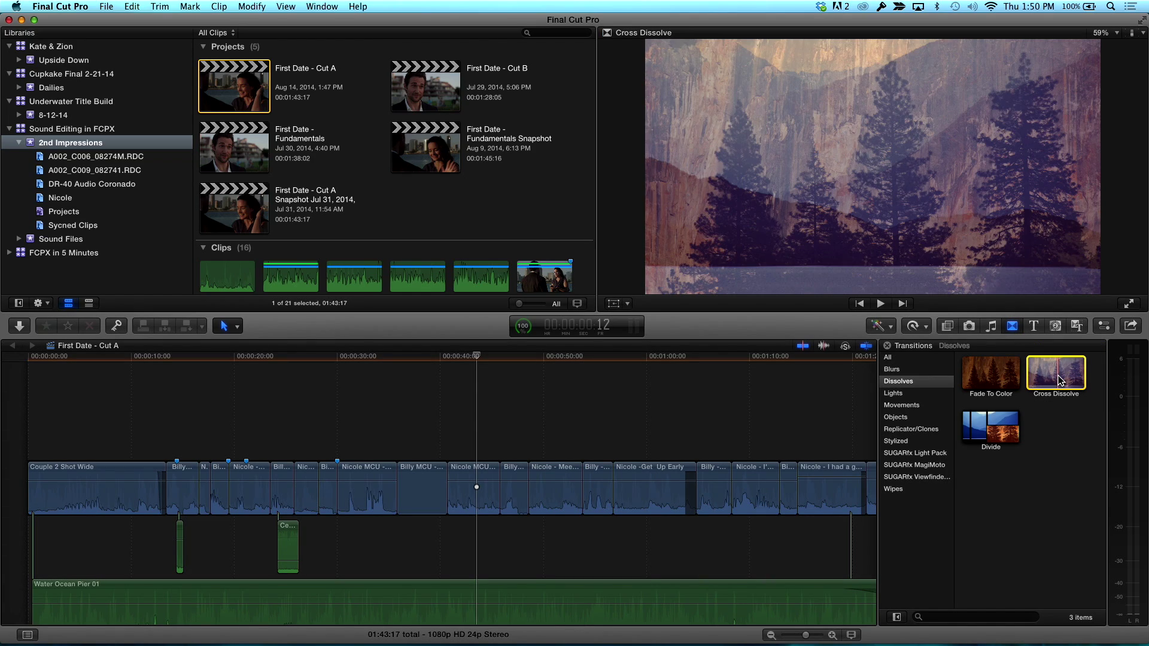
drag(1058, 381, 447, 487)
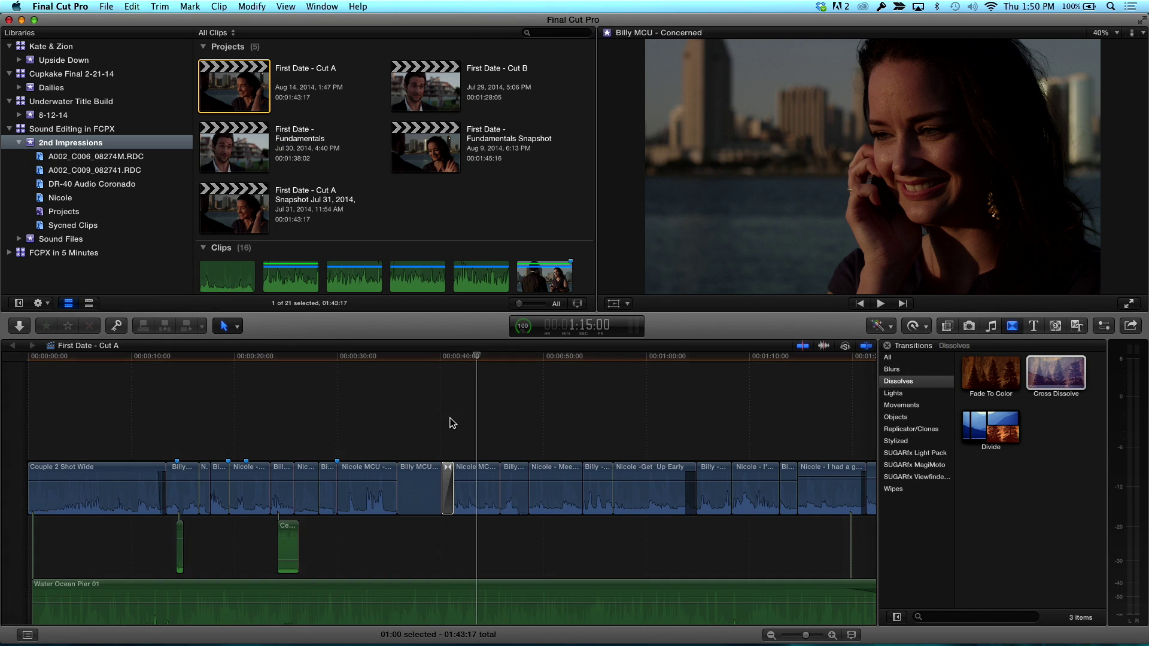
click(448, 357)
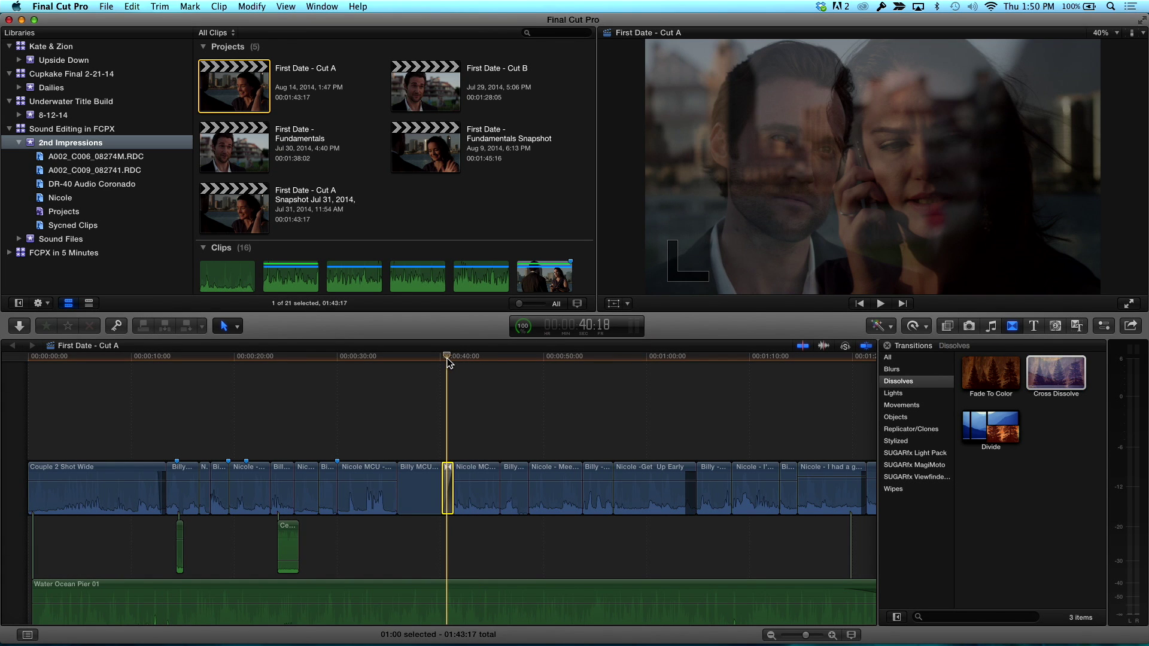
key(ctrl+d)
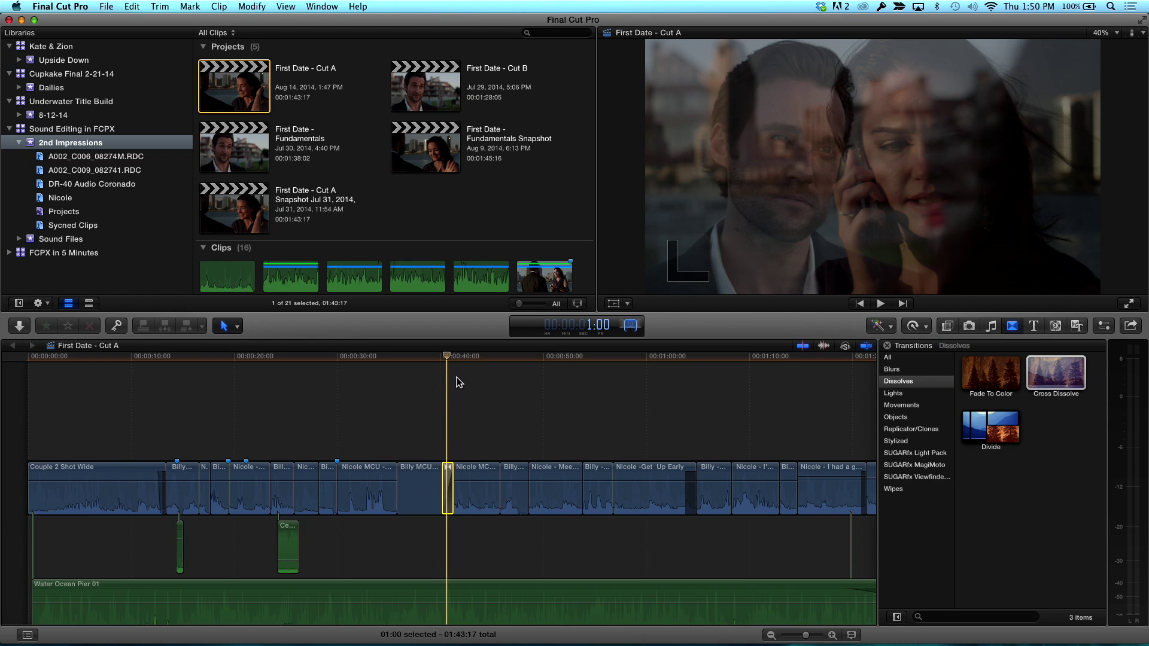
click(447, 383)
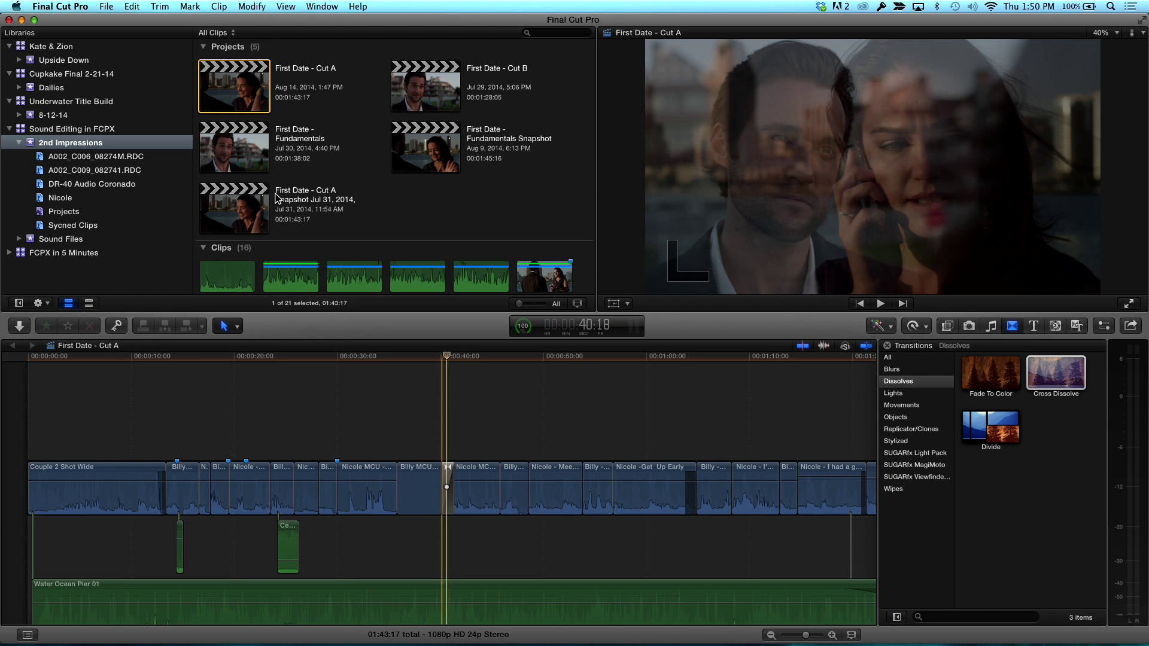
- Confirm the one-second default transition duration in the Editing preferences
click(60, 6)
click(60, 39)
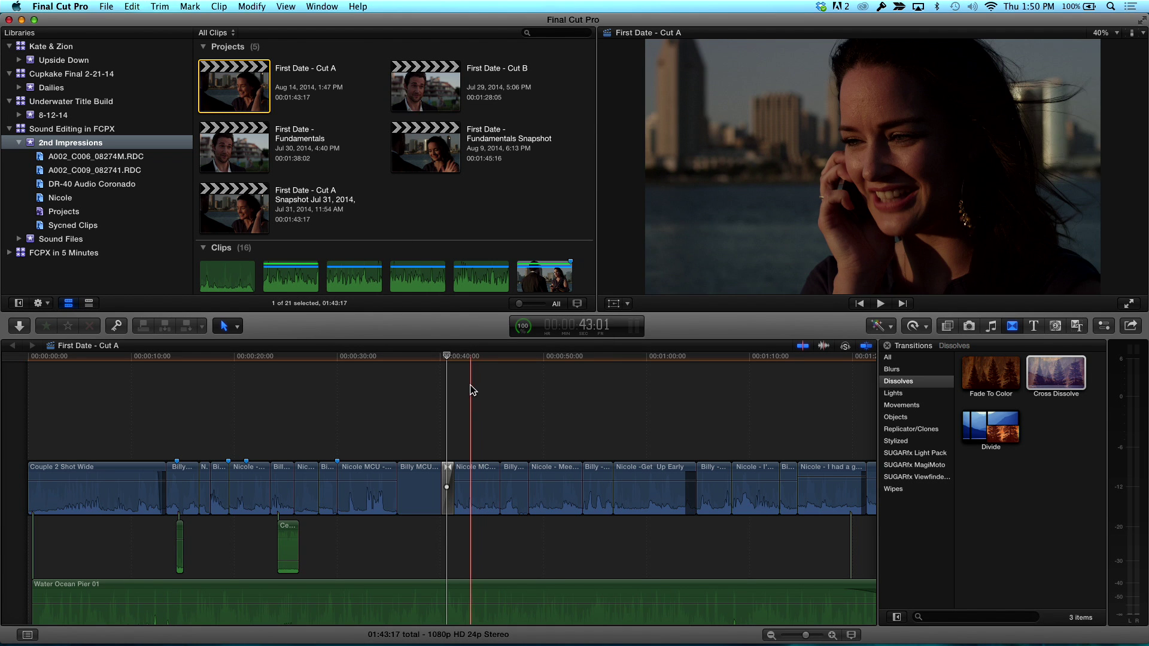
click(448, 484)
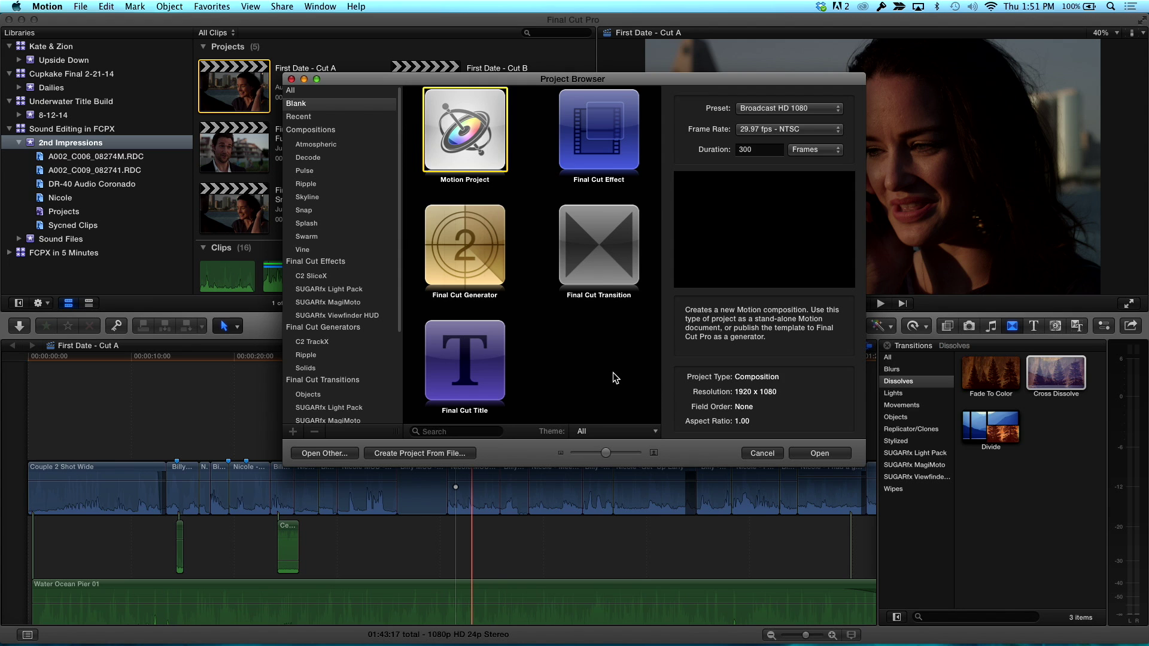
- Create a Final Cut Transition project at Broadcast HD 1080, 24 fps, 12 frames long
click(597, 239)
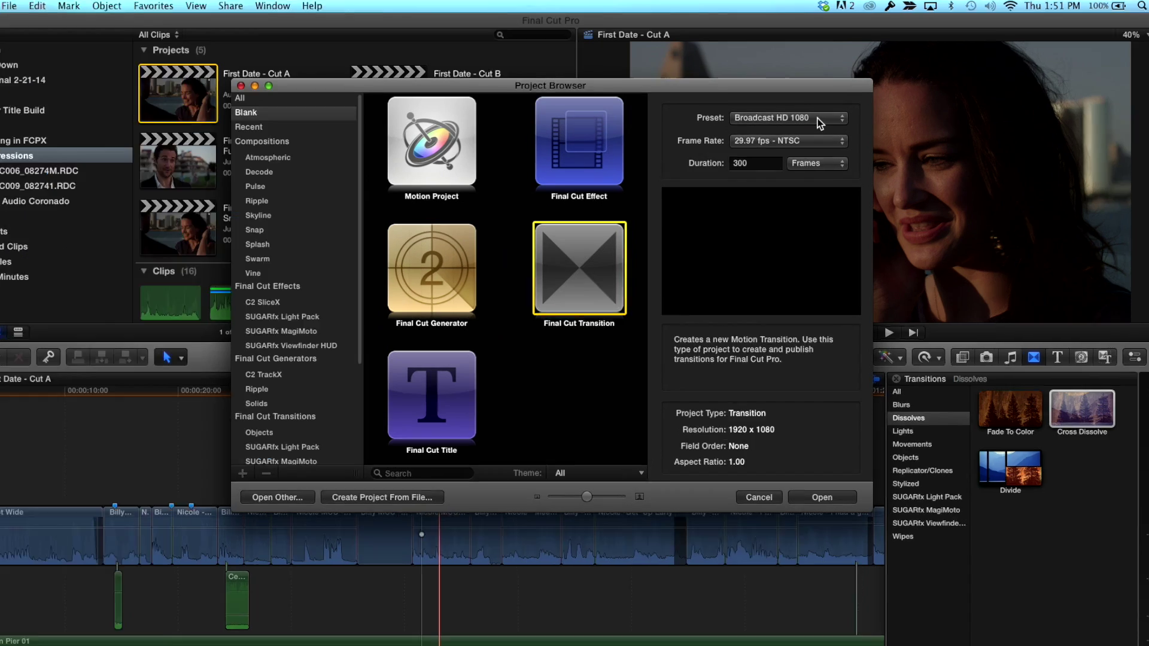
click(817, 111)
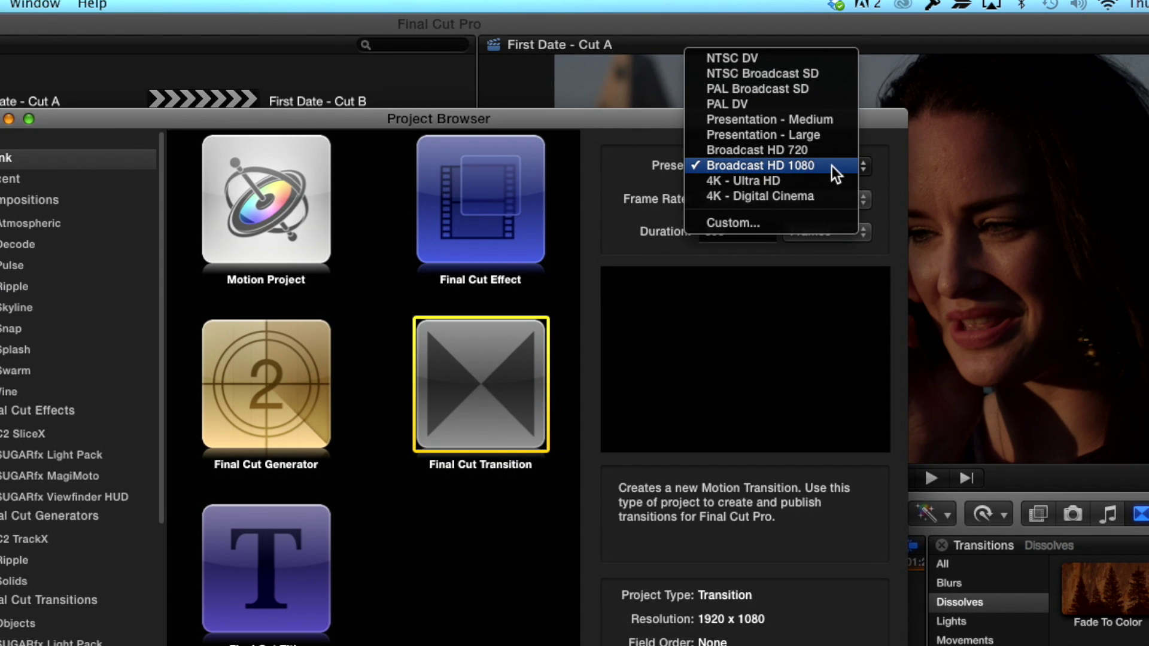
click(830, 166)
click(785, 206)
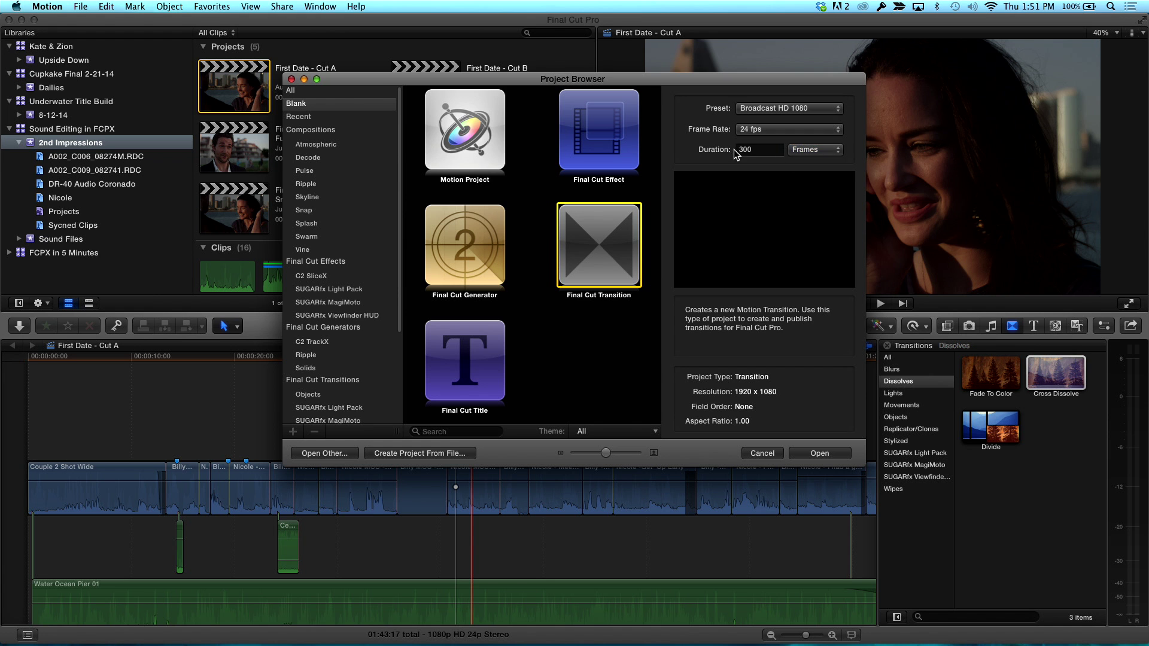
click(762, 150)
text(12)
click(824, 151)
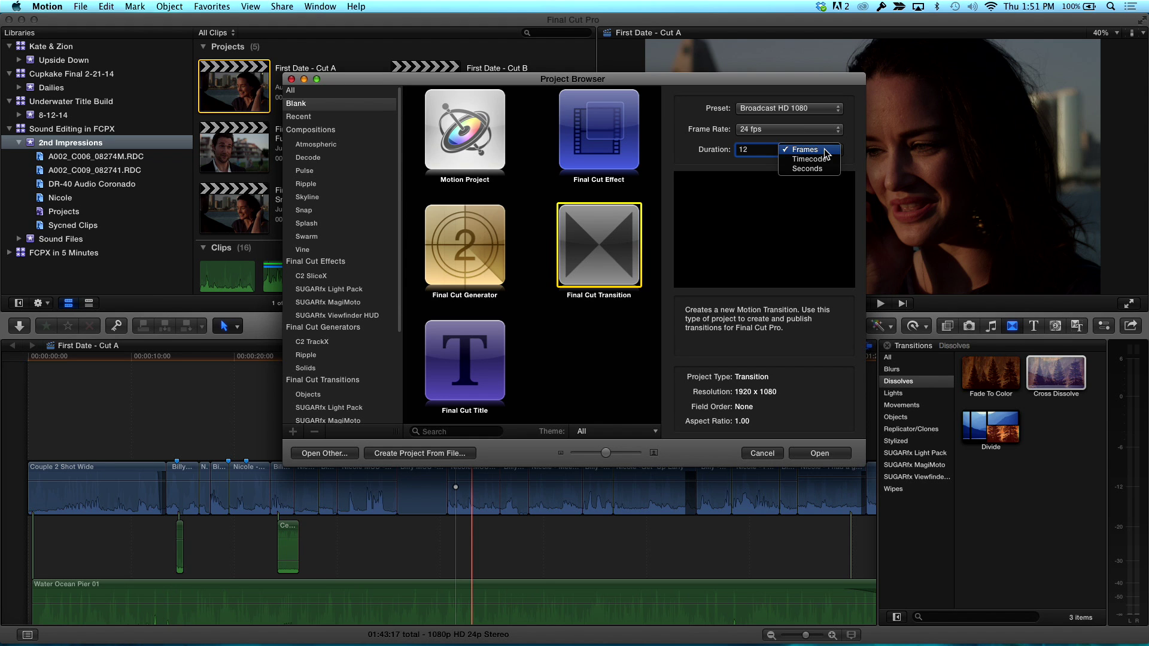
click(822, 150)
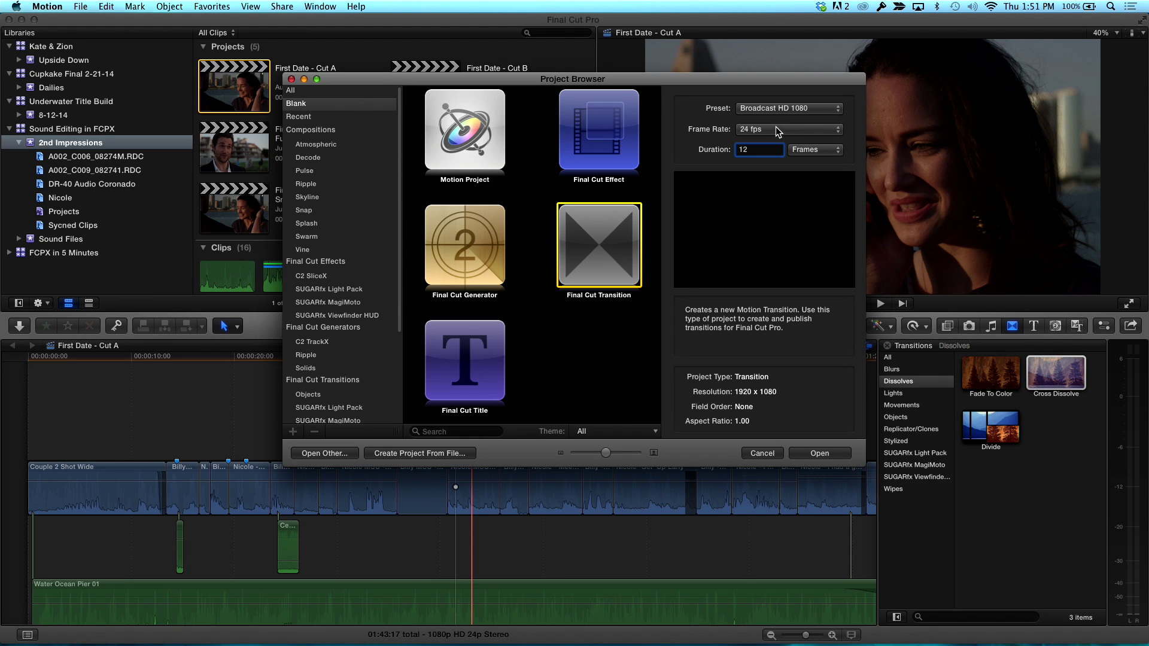
click(818, 453)
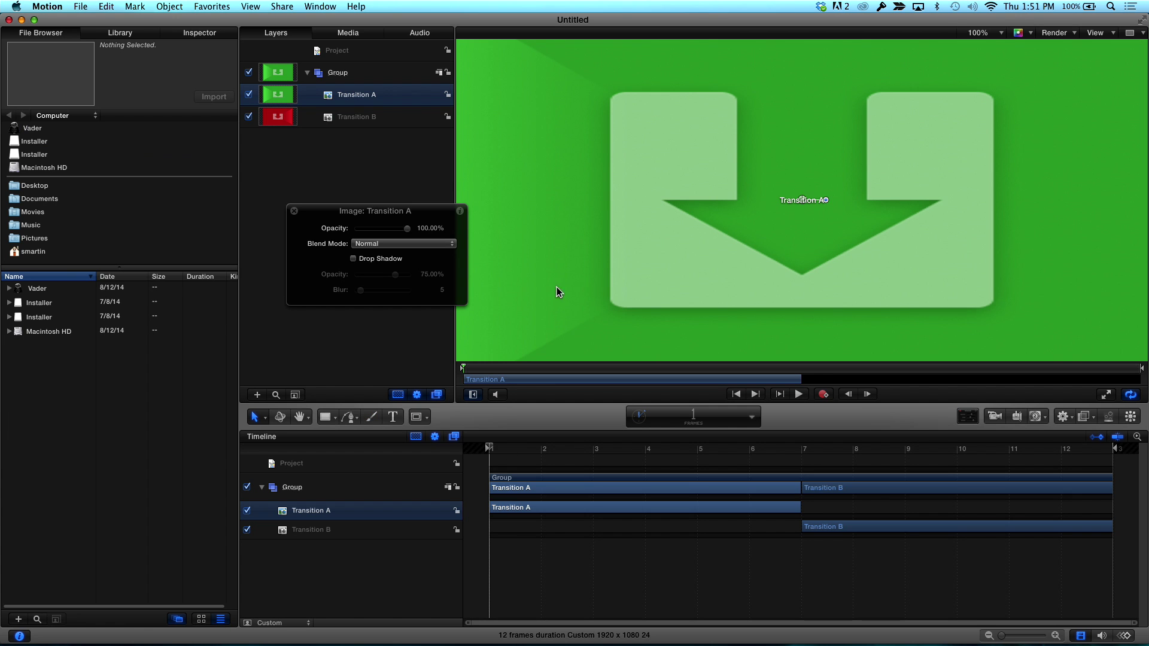
- Stretch Transition A out to frame 12 and Transition B back to frame 1
key(shift+z)
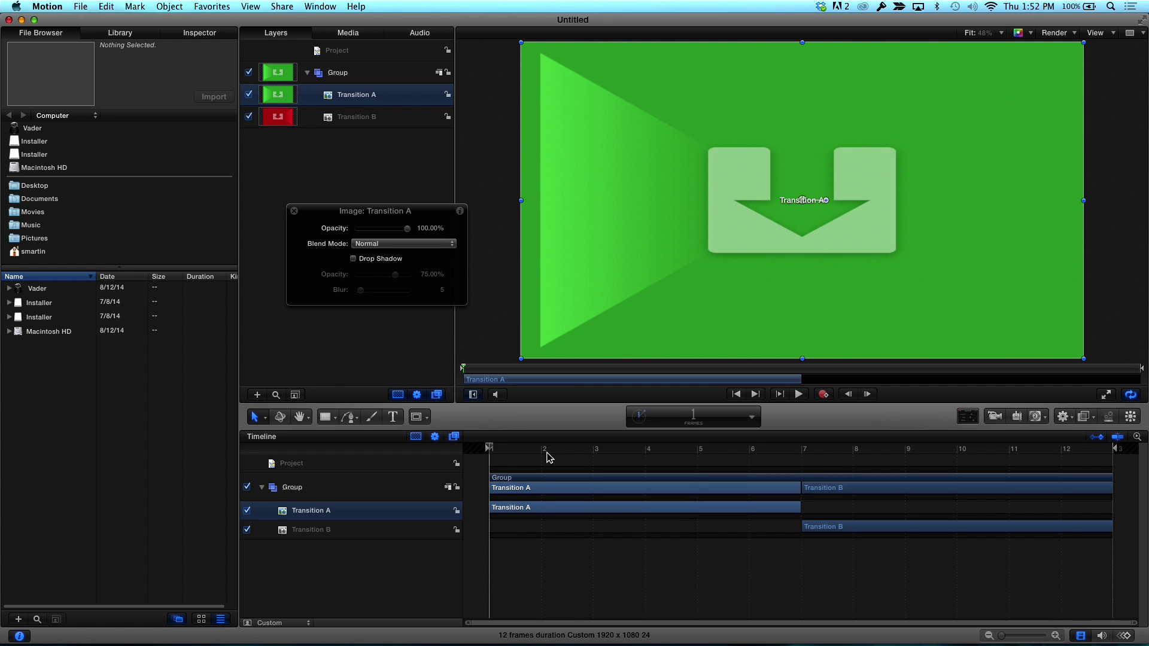
drag(519, 453, 717, 446)
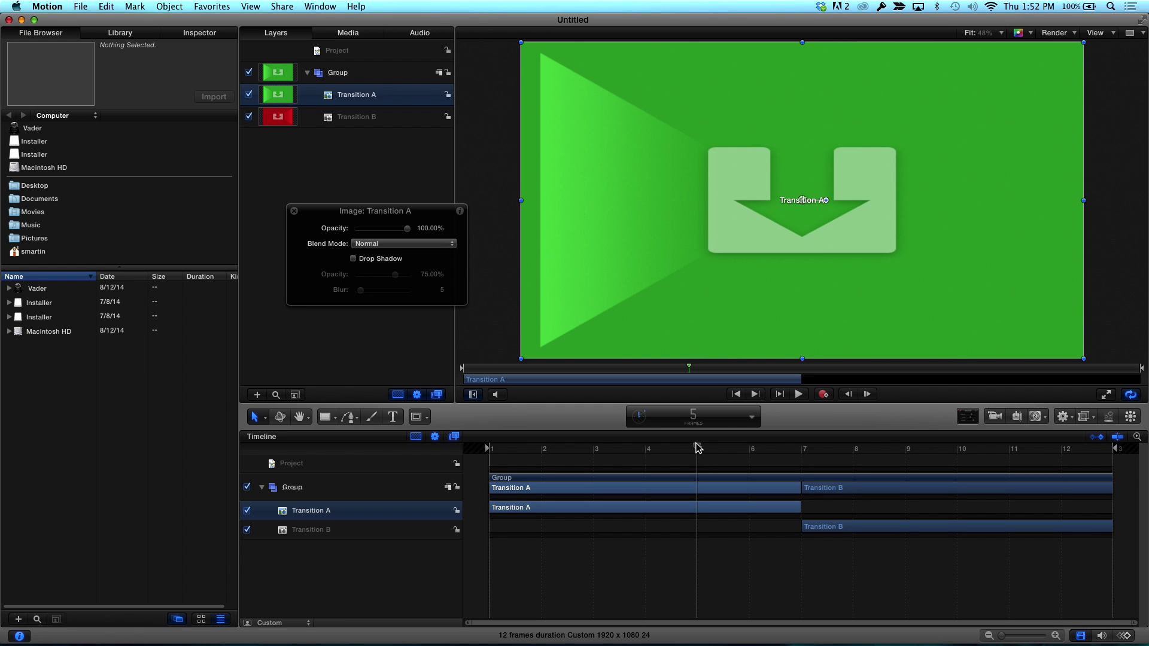
drag(700, 452, 851, 466)
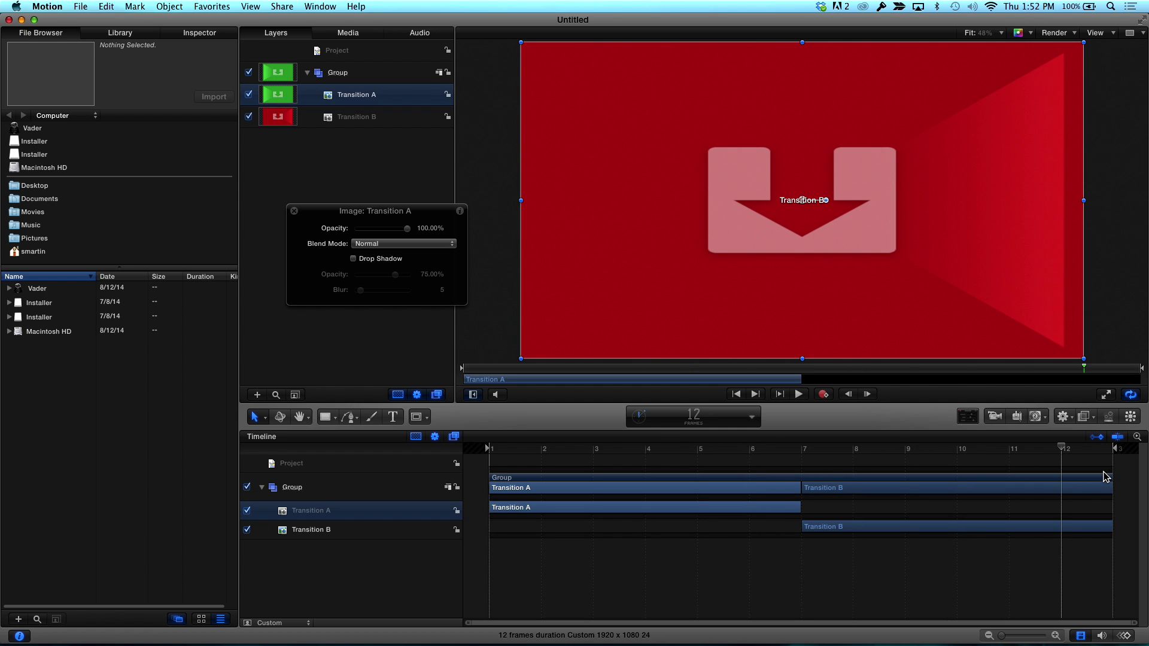
drag(1054, 485, 703, 463)
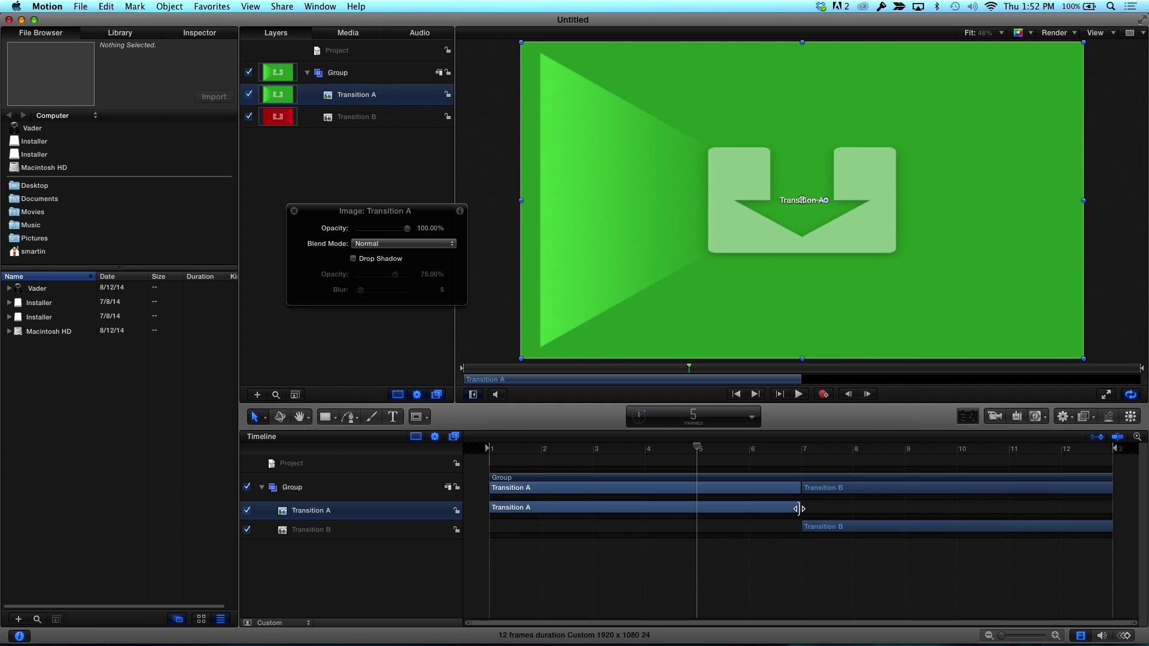
drag(799, 508, 1113, 505)
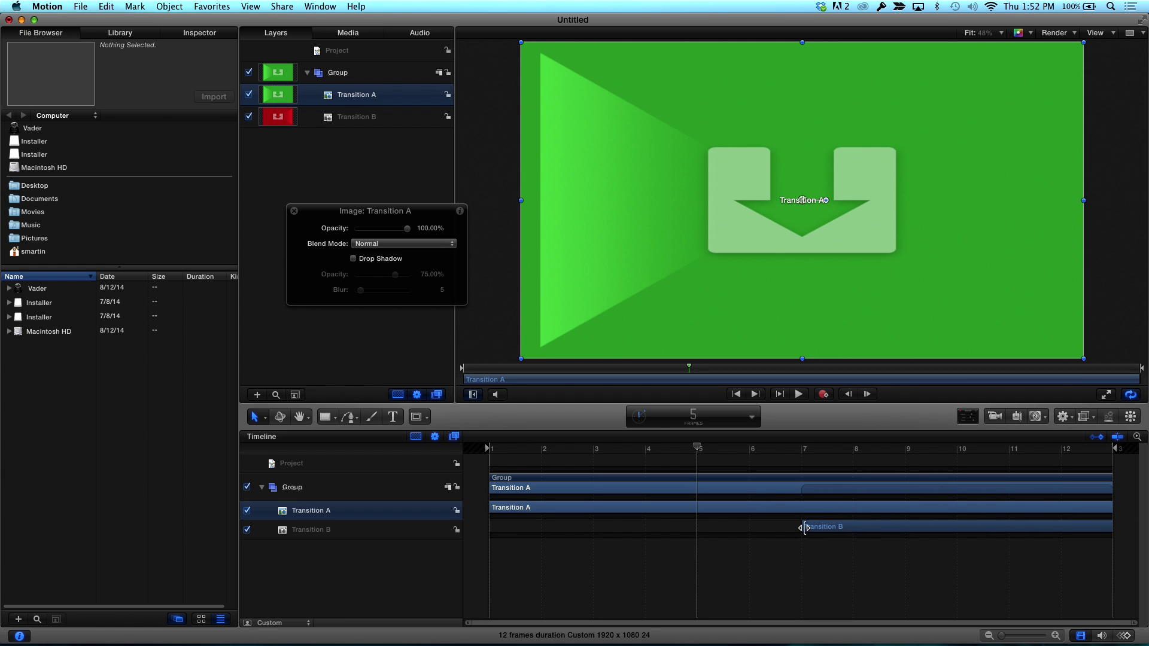
drag(802, 526, 790, 534)
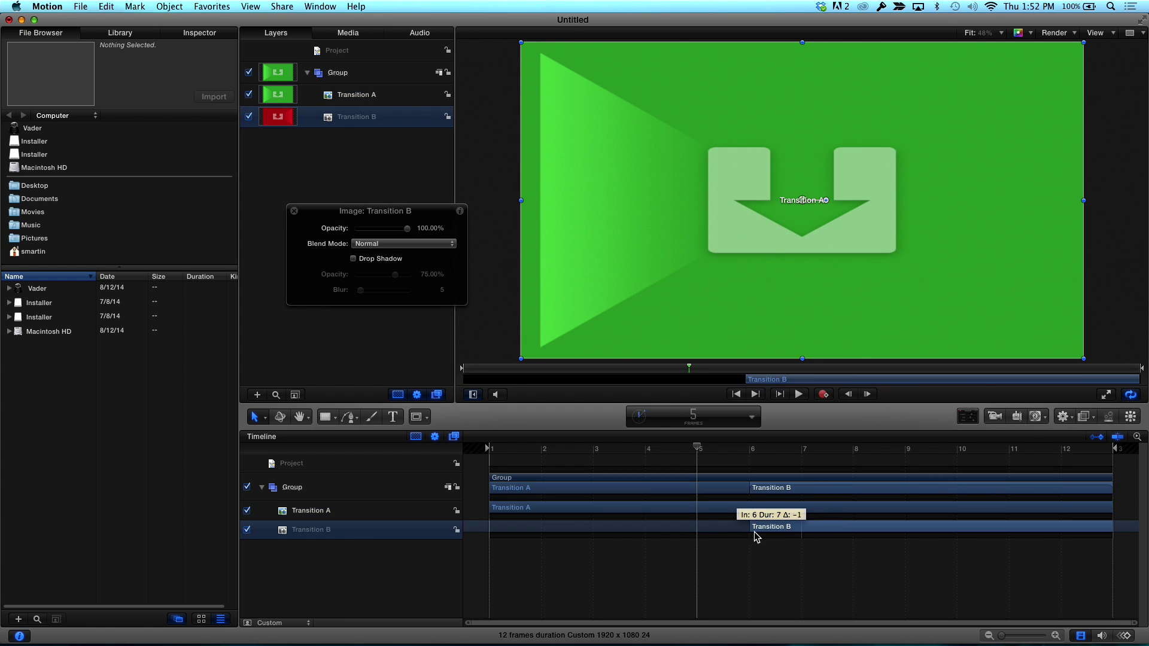
drag(755, 536, 496, 533)
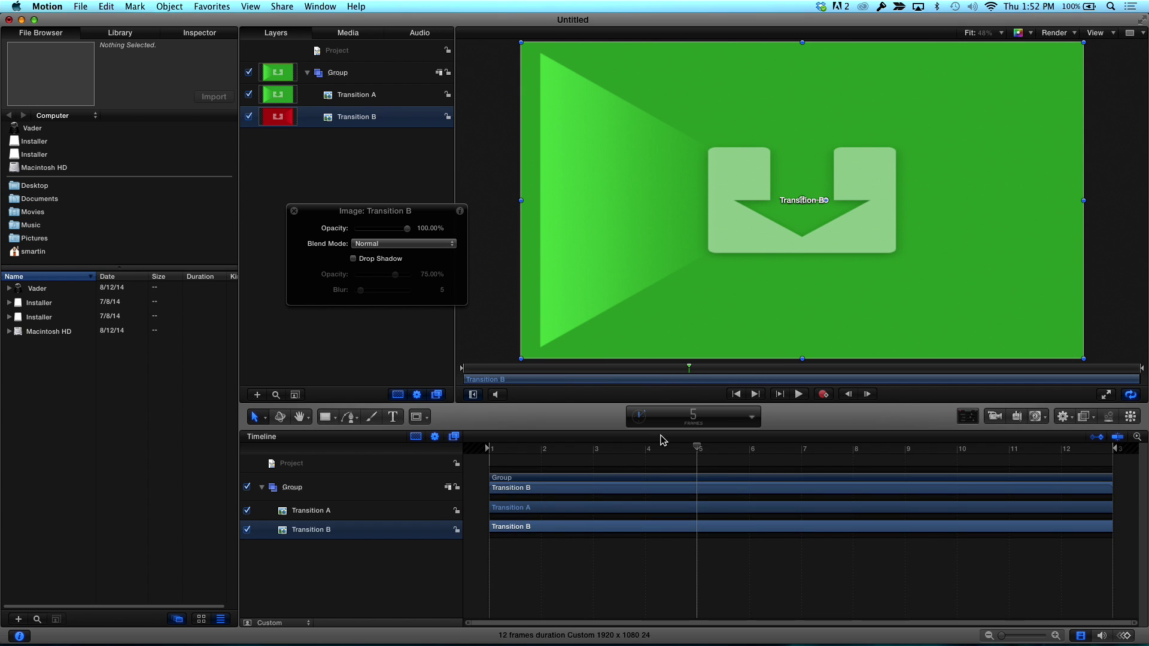
drag(695, 453, 749, 454)
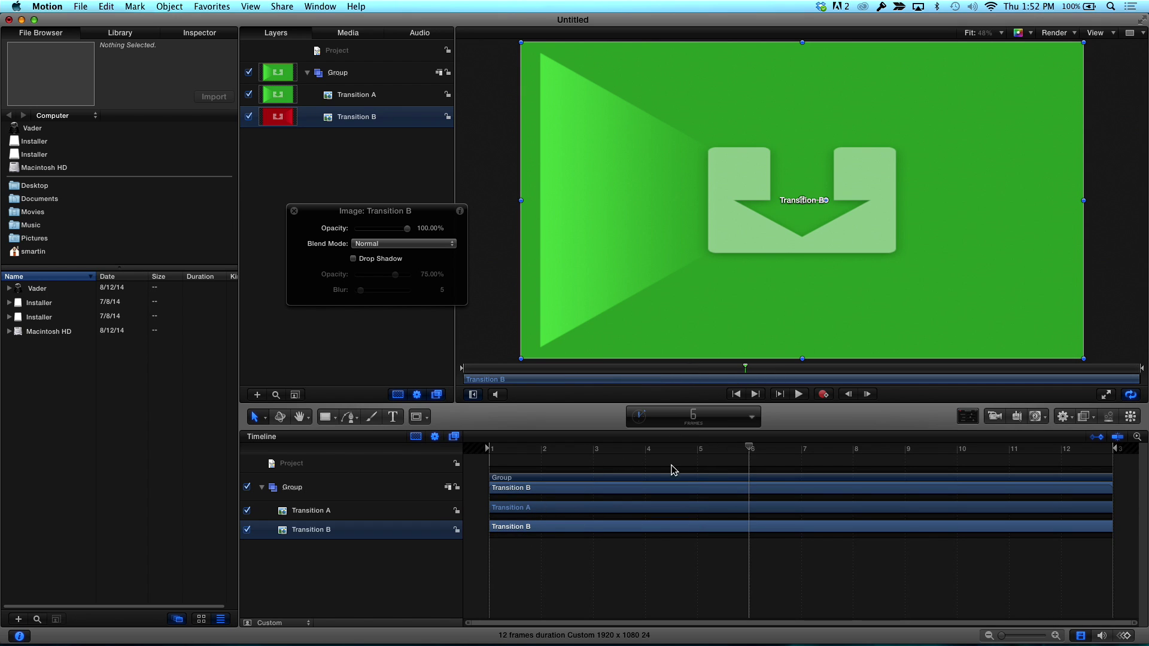
- Apply the Basic Motion Fade In/Fade Out behaviour to Transition A
click(142, 35)
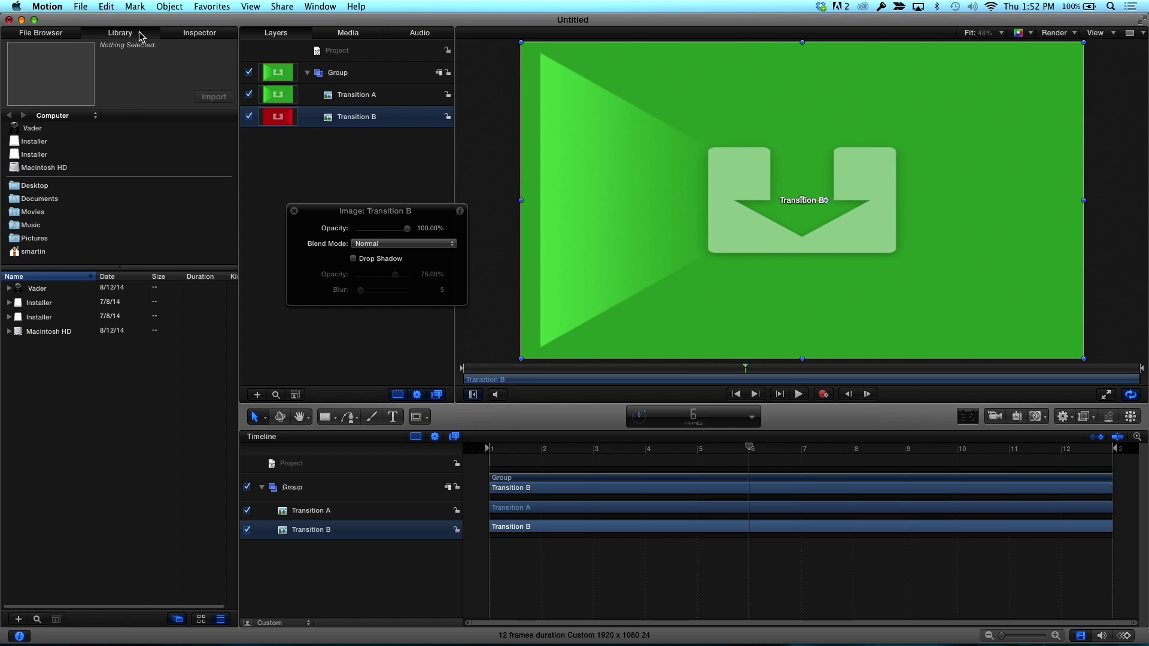
click(46, 129)
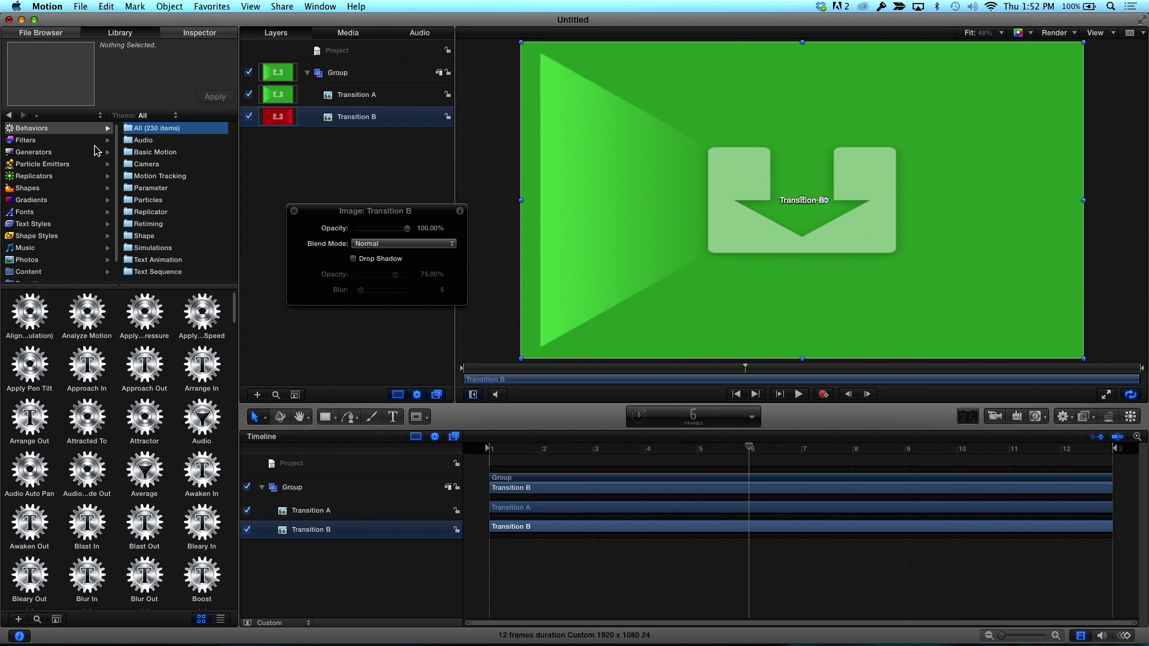
click(152, 155)
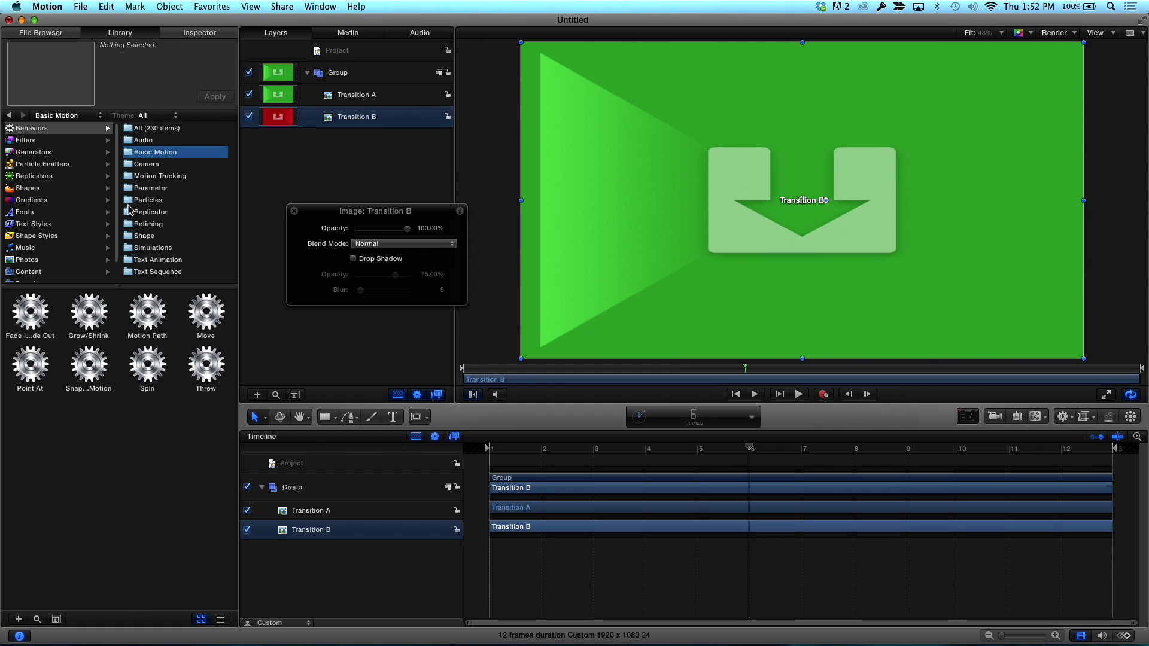
click(29, 324)
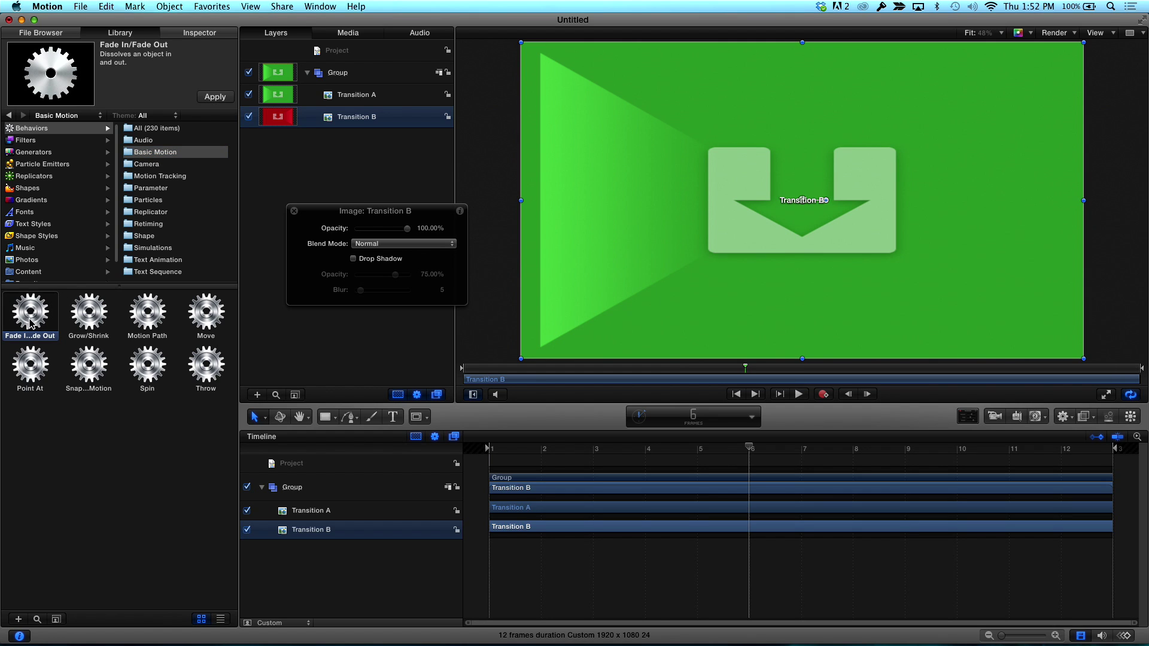
mouse_move(58, 73)
drag(30, 313, 334, 513)
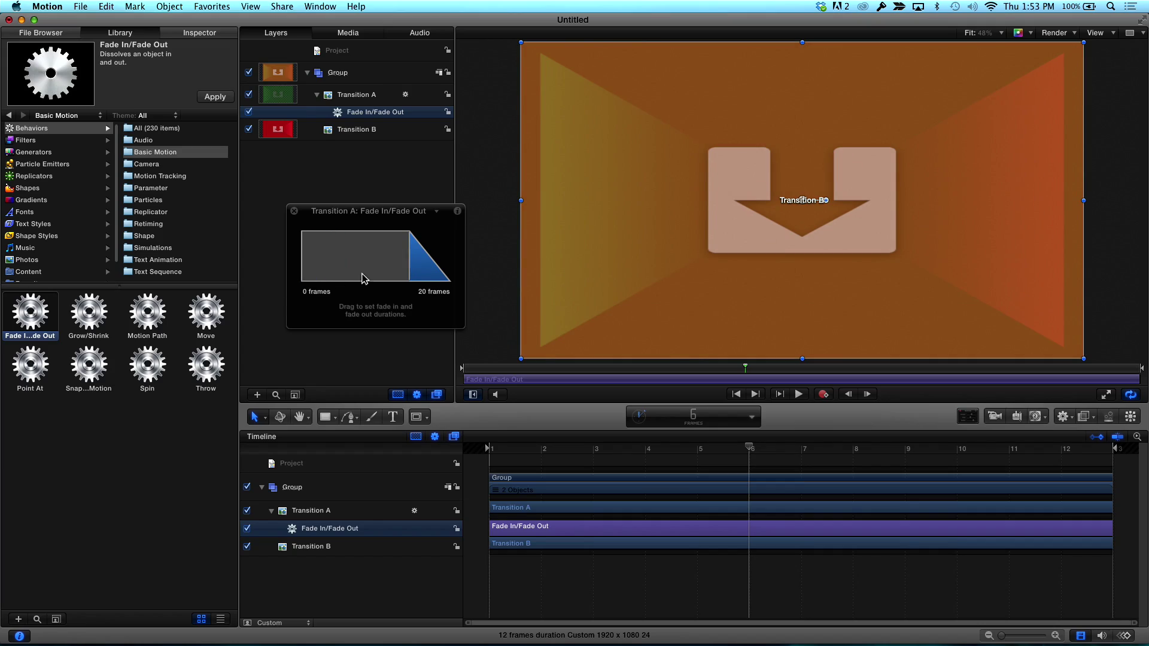
- Set the behaviour's fade-out to 12 frames with no fade-in
drag(409, 277, 405, 279)
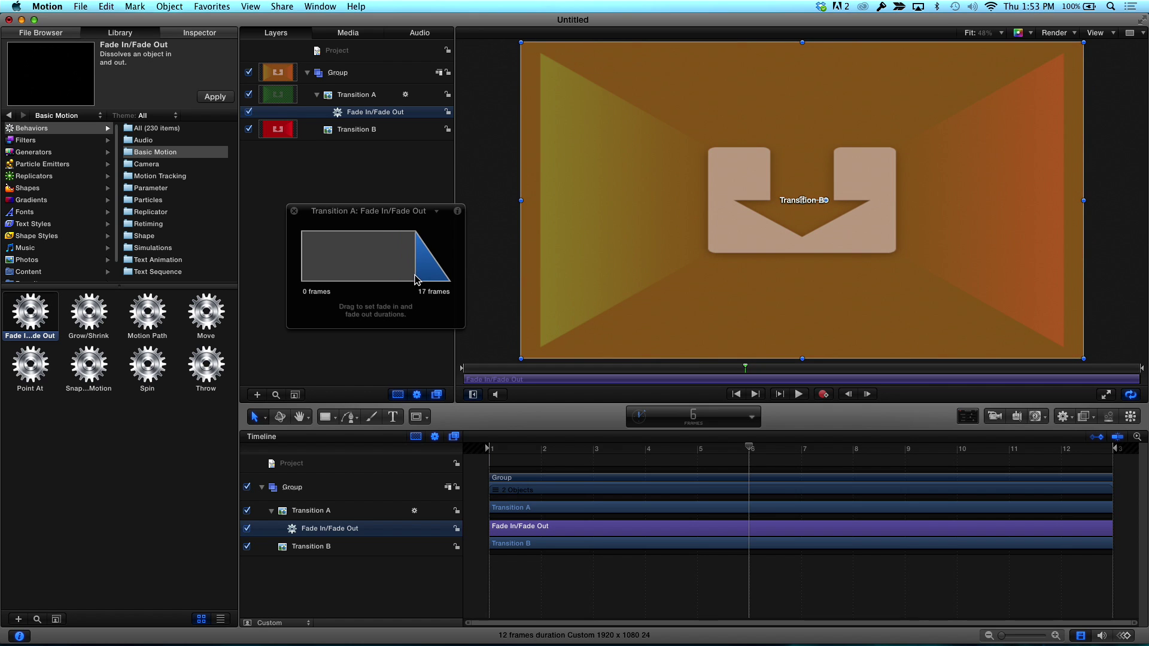
drag(424, 276, 423, 277)
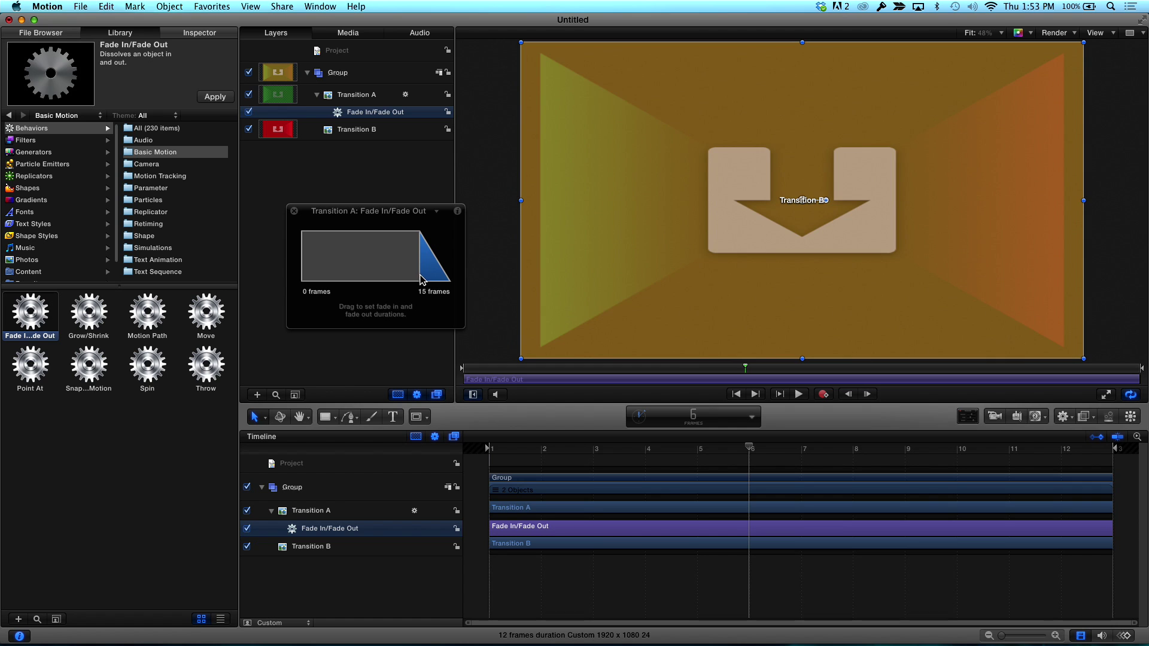
drag(422, 280, 429, 282)
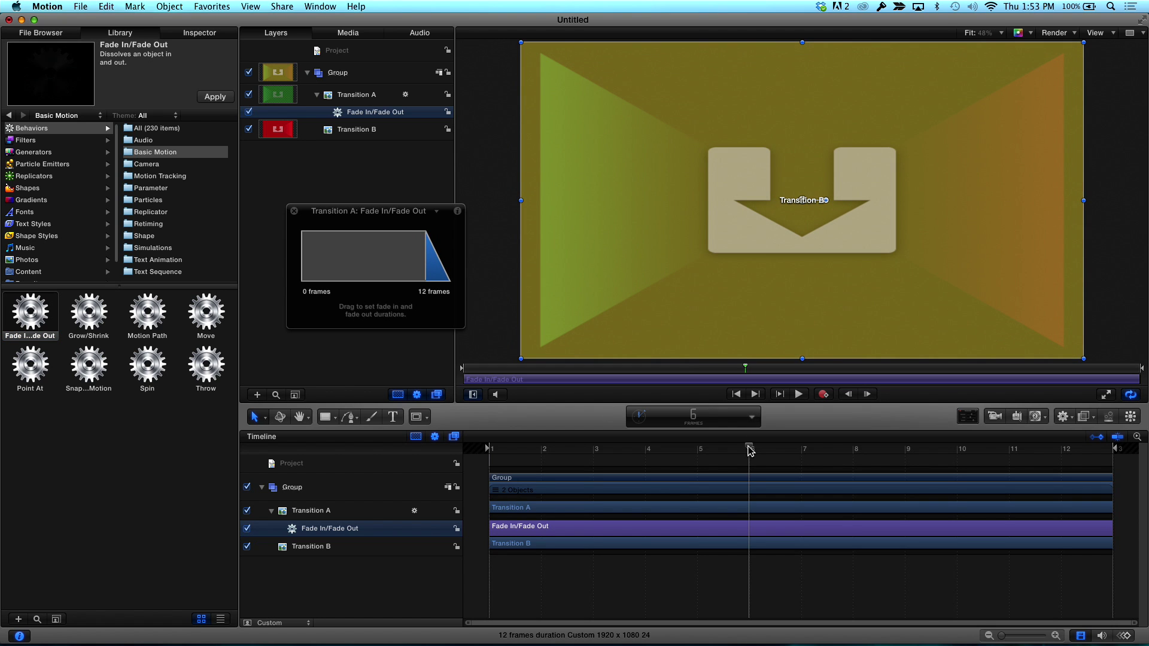
drag(748, 448, 501, 454)
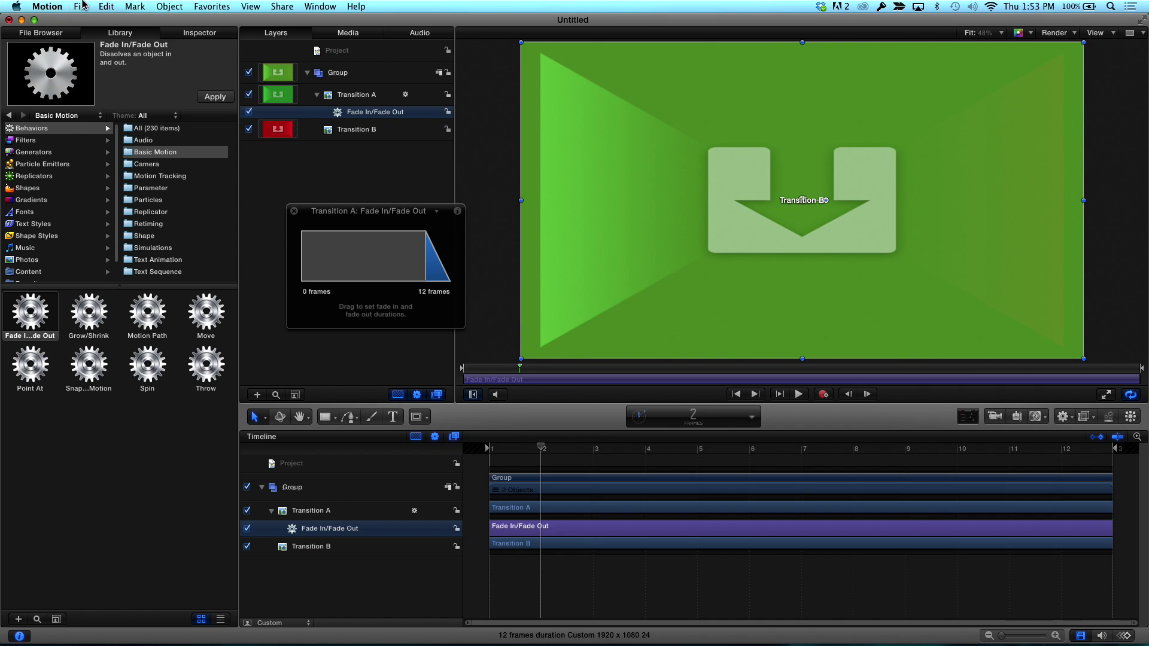
- Publish the template as 'Cross Dissolve 12' under the rippdx category
click(81, 6)
click(94, 86)
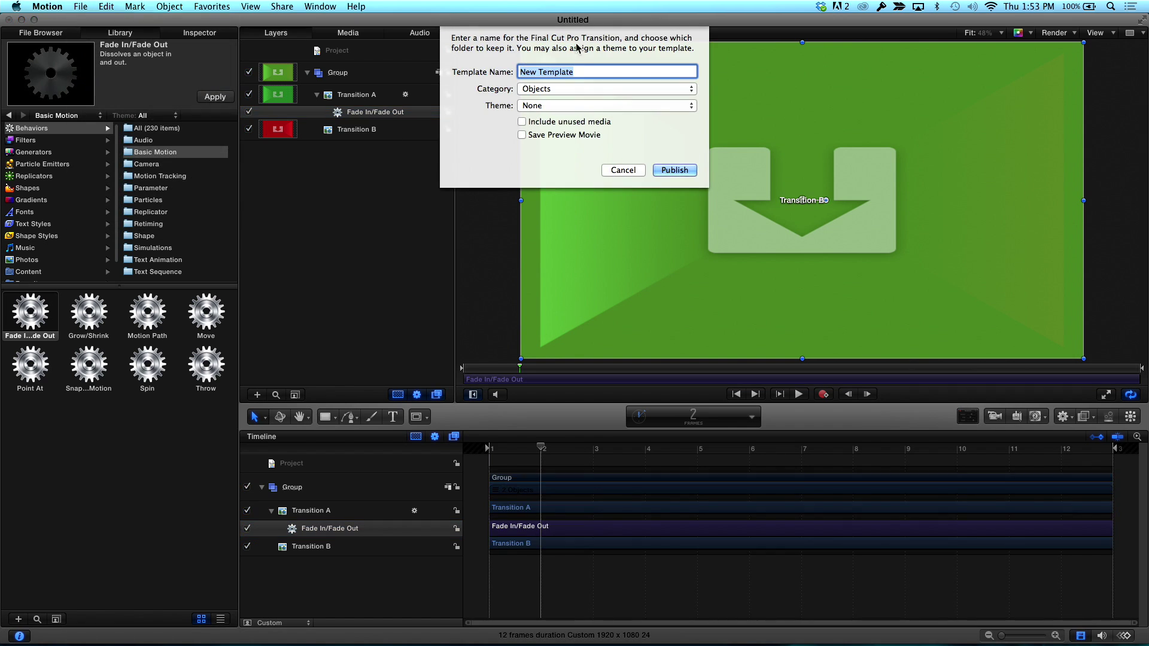
text(Cross Dissolve 12)
click(568, 90)
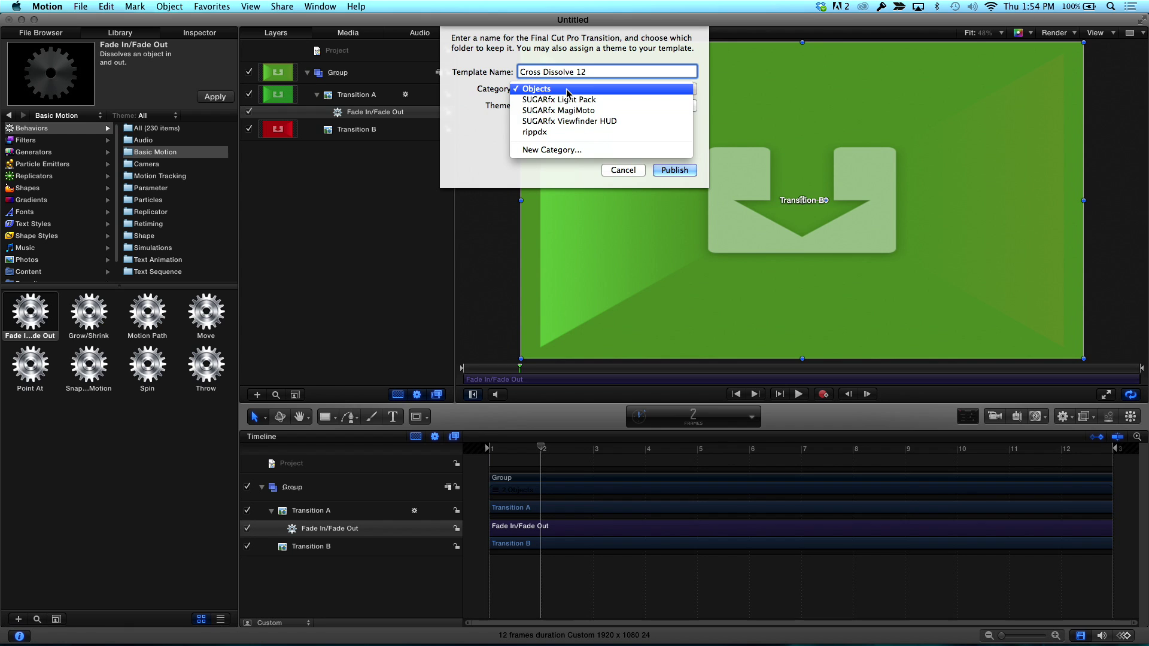
click(578, 132)
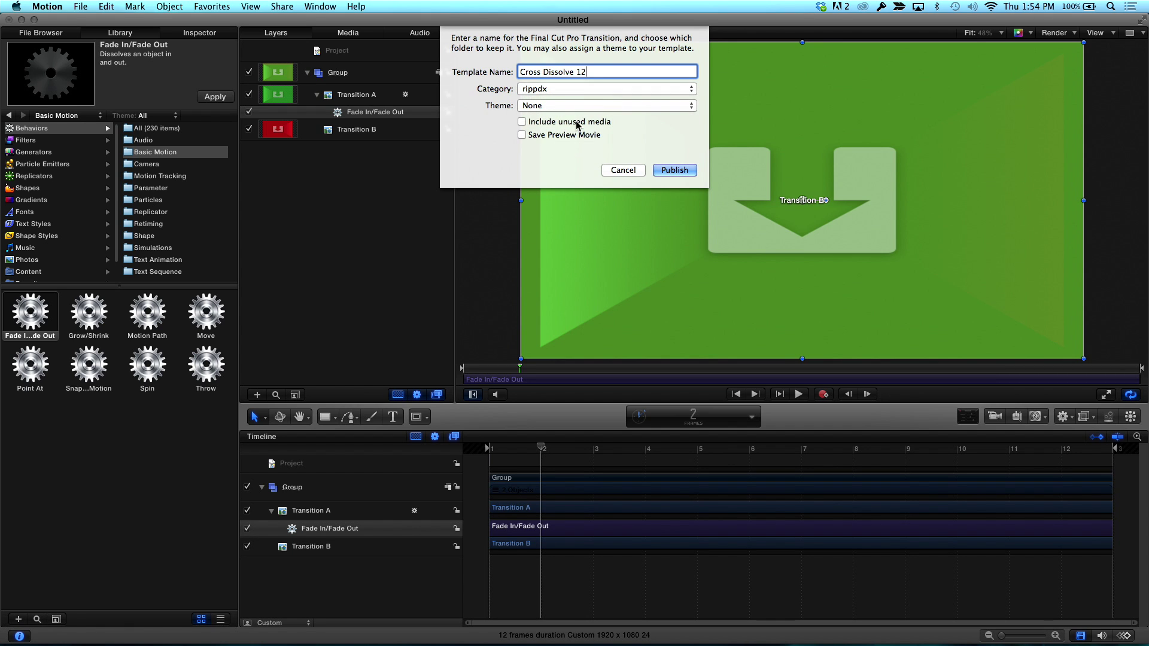
click(674, 170)
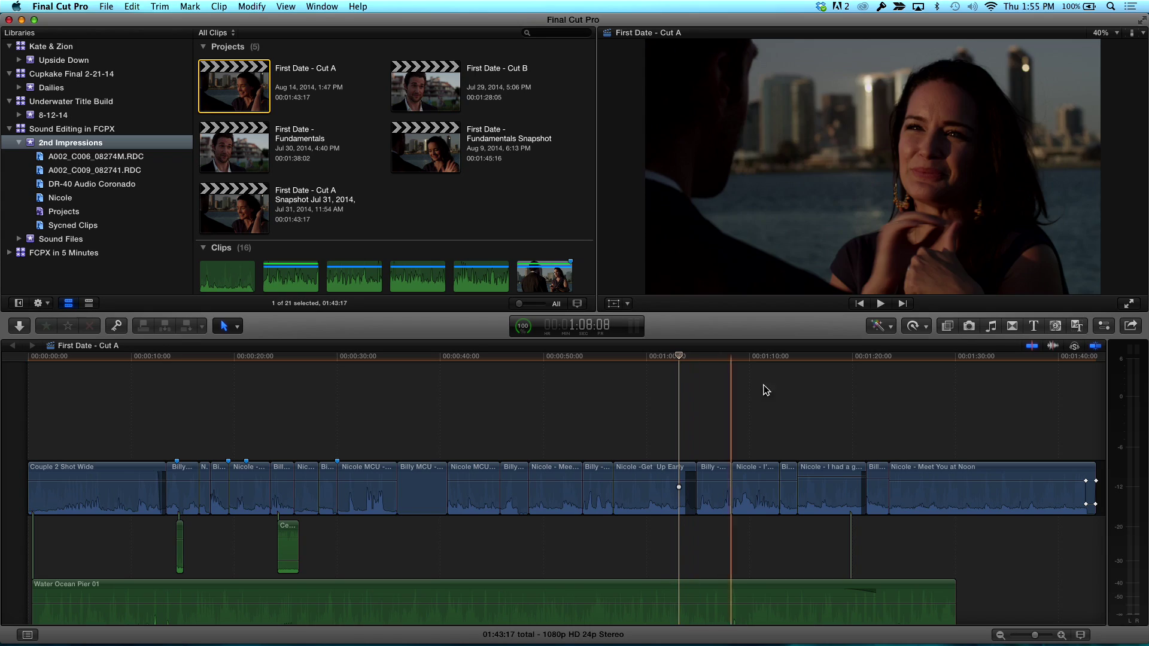
- Place Cross Dissolve 12 from the rippdx category on the cut near 40 seconds and preview it
click(1011, 326)
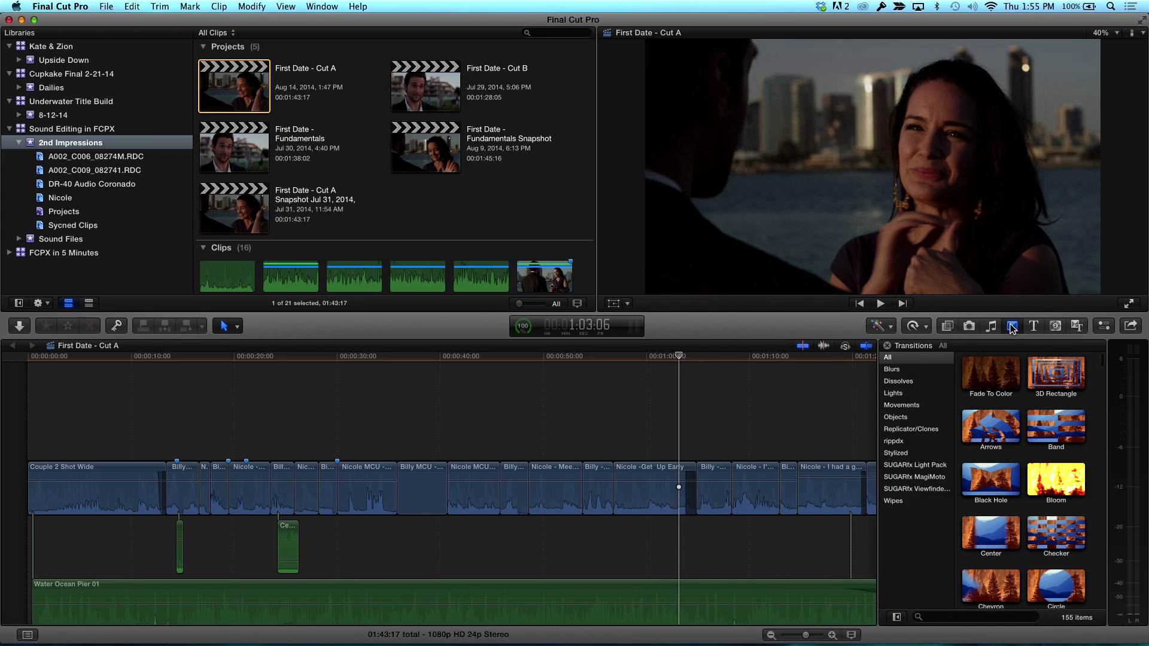
click(894, 442)
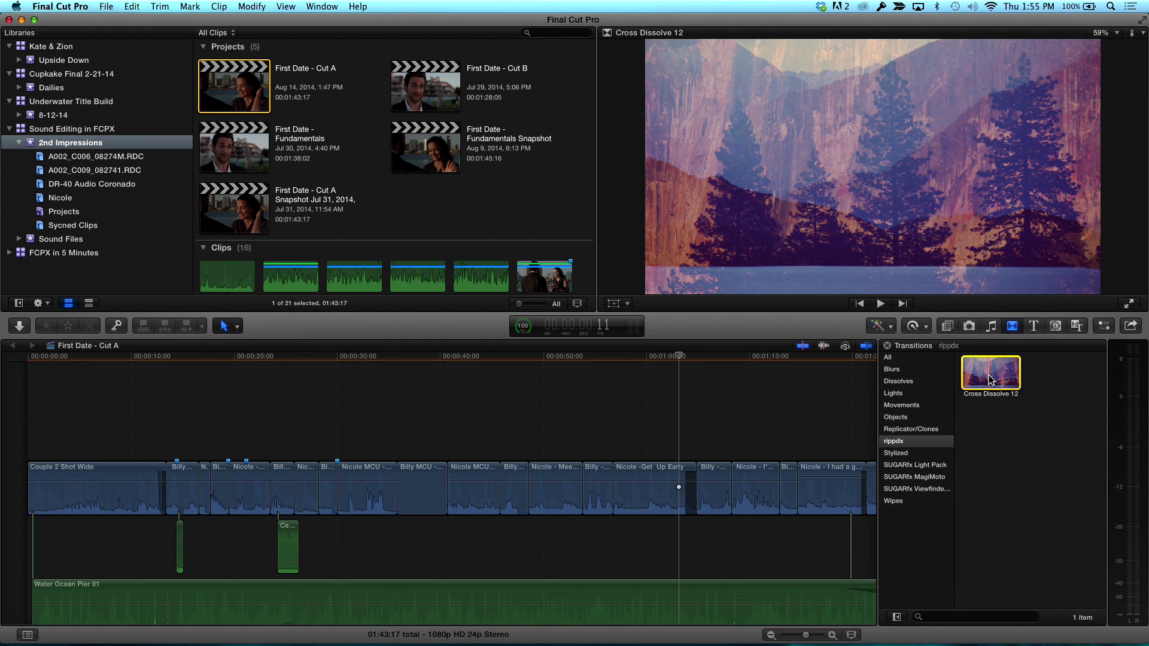
drag(990, 379, 466, 495)
click(430, 392)
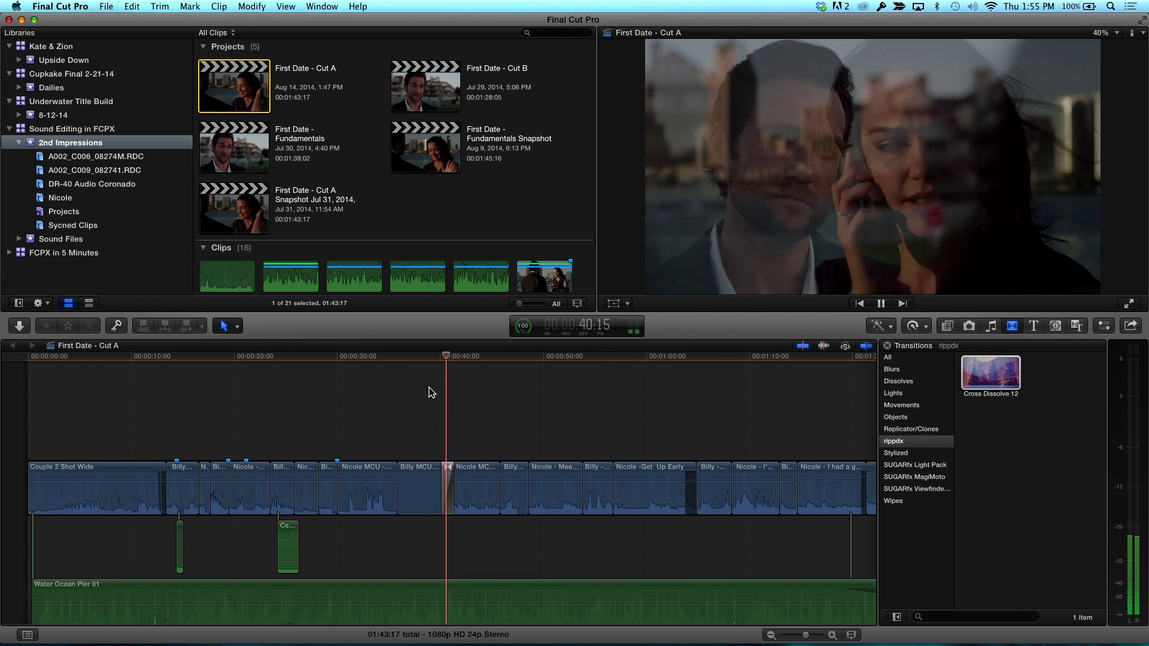
key(space)
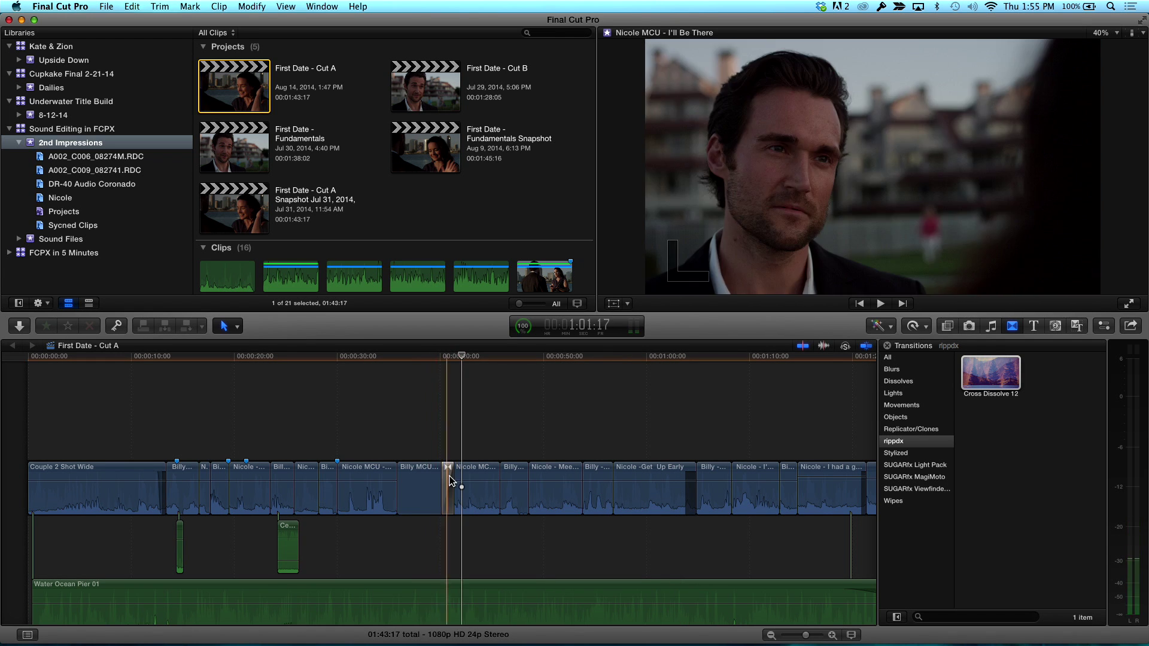
- Select the new dissolve to check its 12-frame duration
click(450, 478)
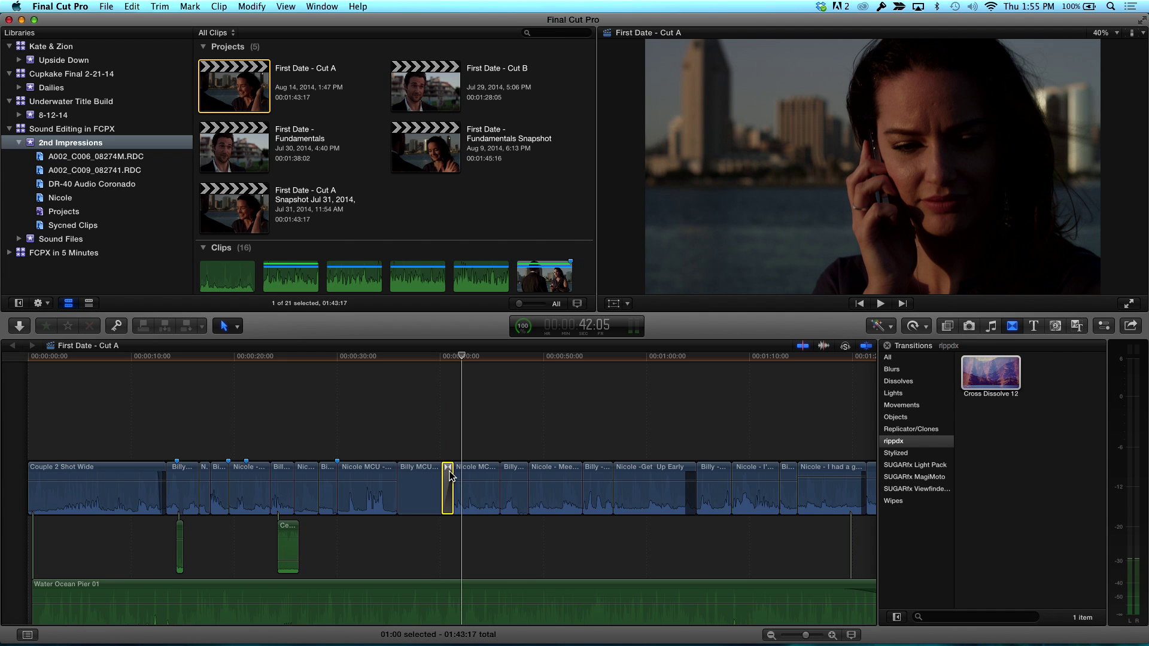
key(ctrl+d)
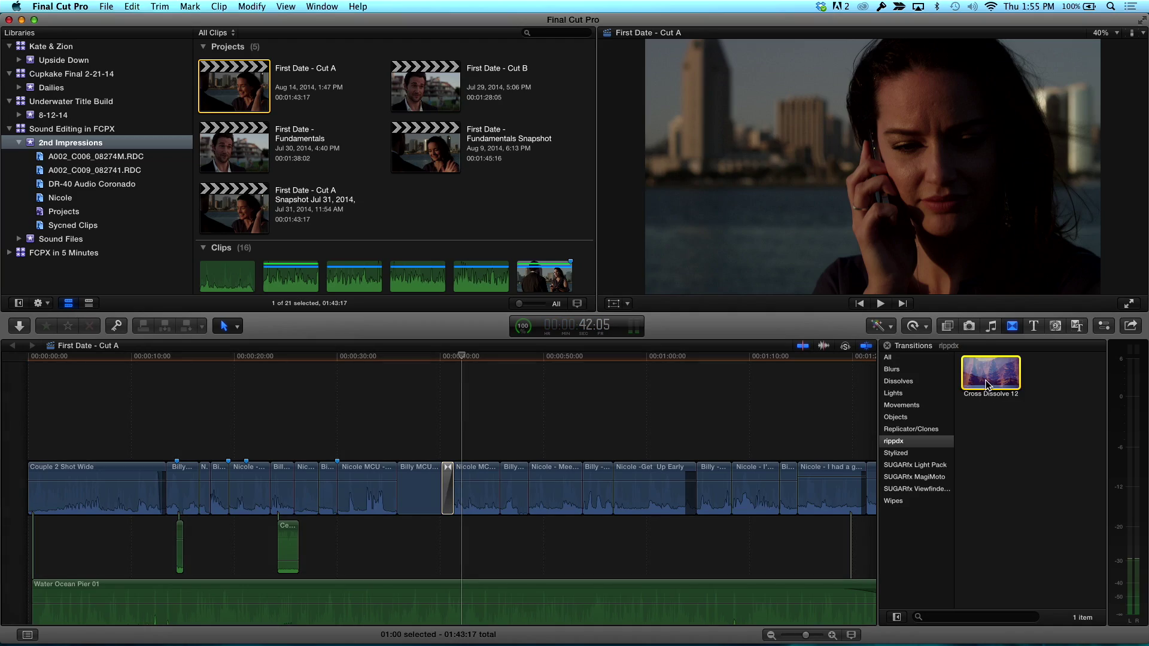
right_click(985, 382)
- Open Cross Dissolve 12 in Motion and view the project's Properties, including its 12-frame duration
click(1025, 398)
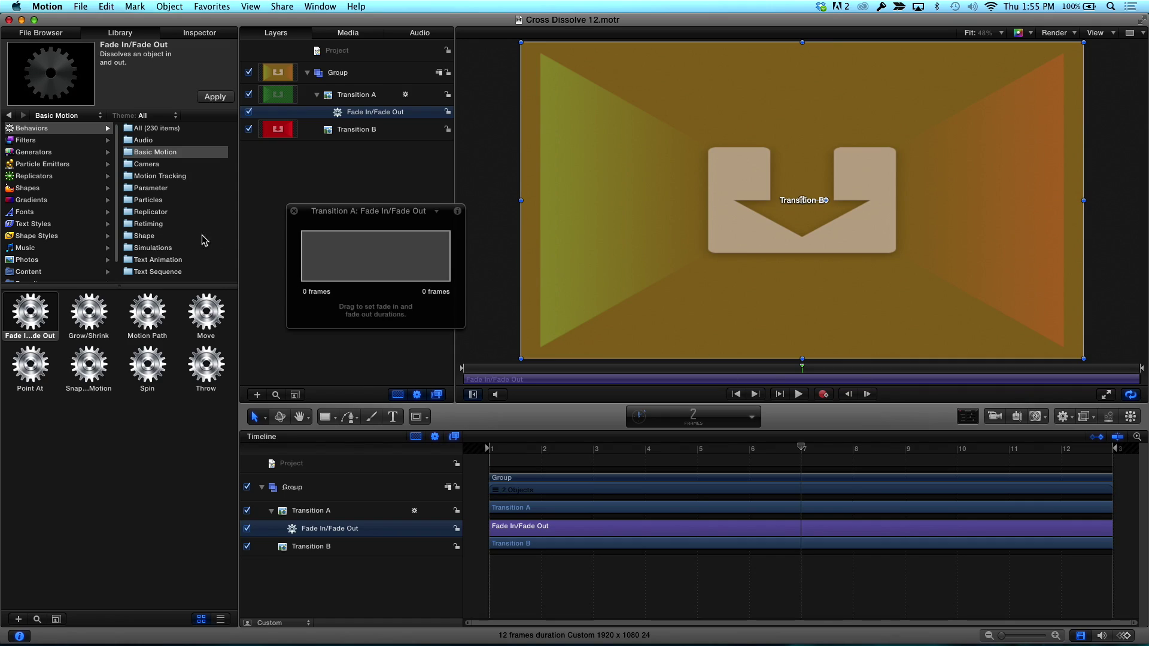
click(332, 52)
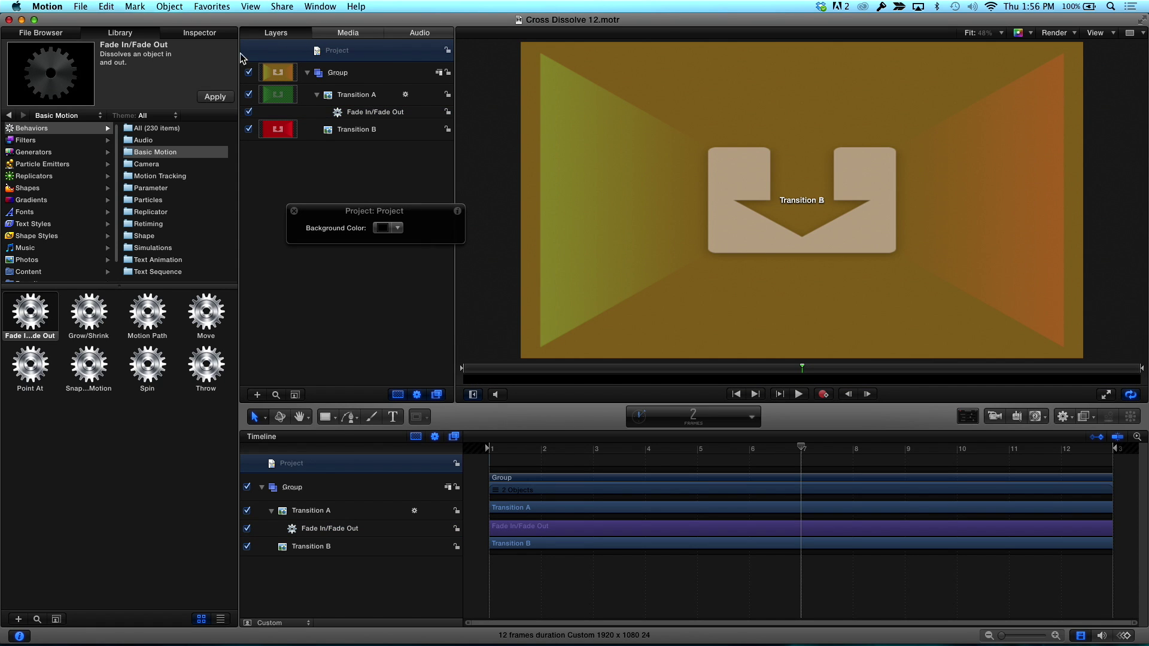
click(201, 33)
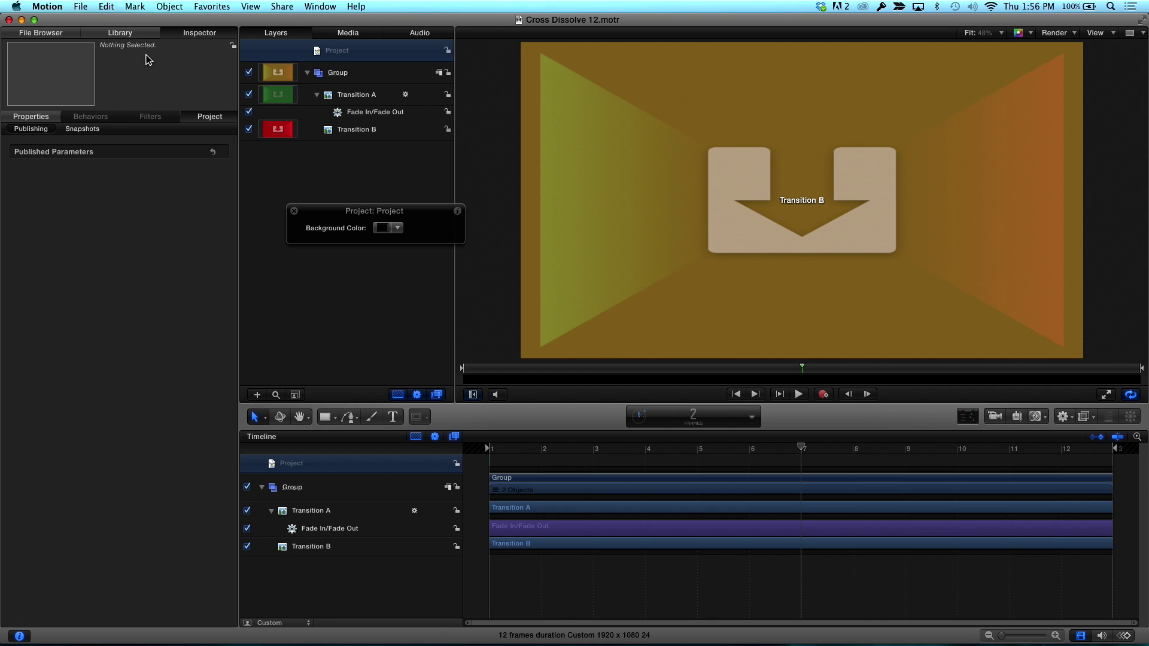
click(43, 117)
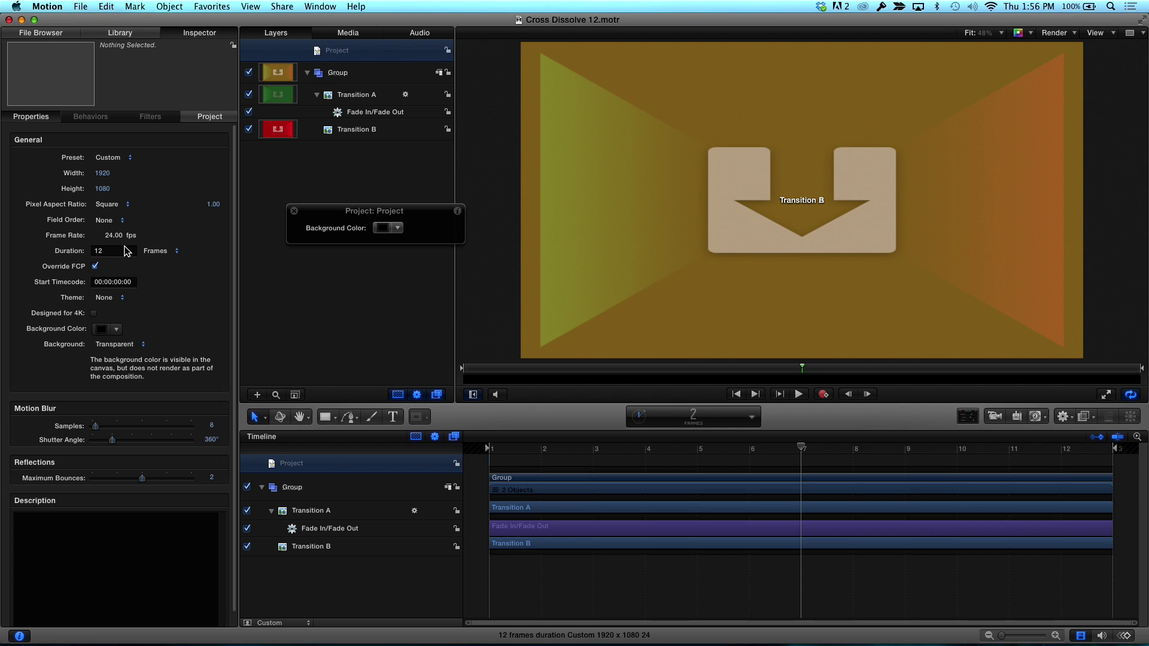
key(super+Tab)
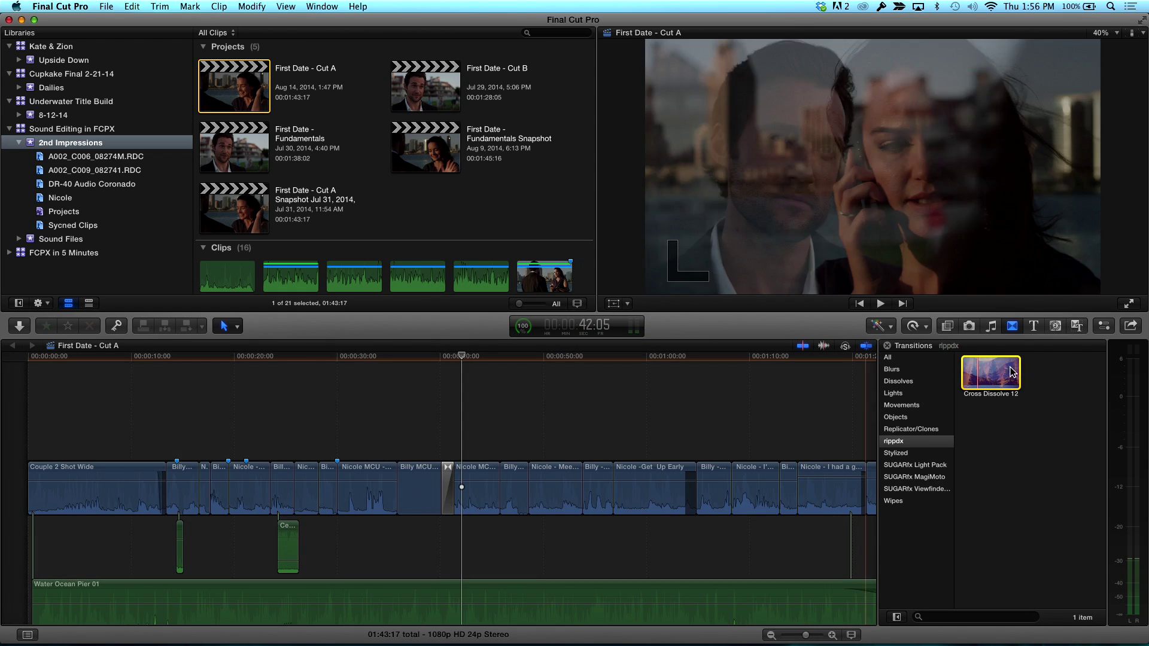
- Drop Cross Dissolve 12 on the cut before 'Billy MCU - Everything Alright?' and zoom in
click(991, 375)
drag(992, 375, 503, 488)
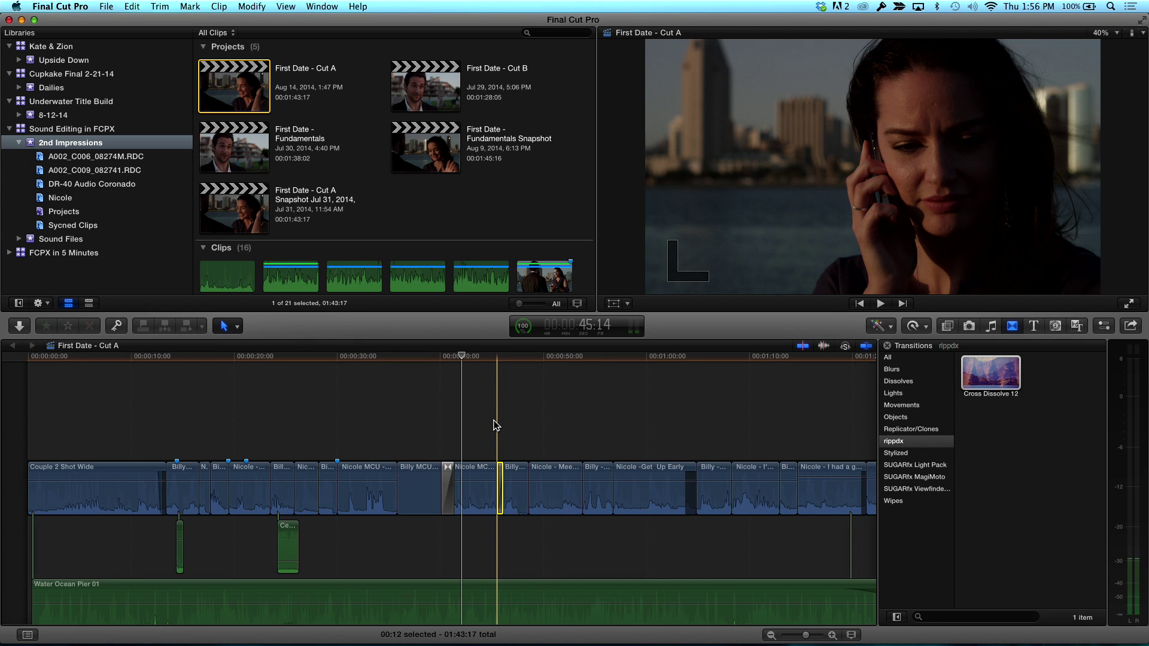
key(super+equal)
key(super+equal)
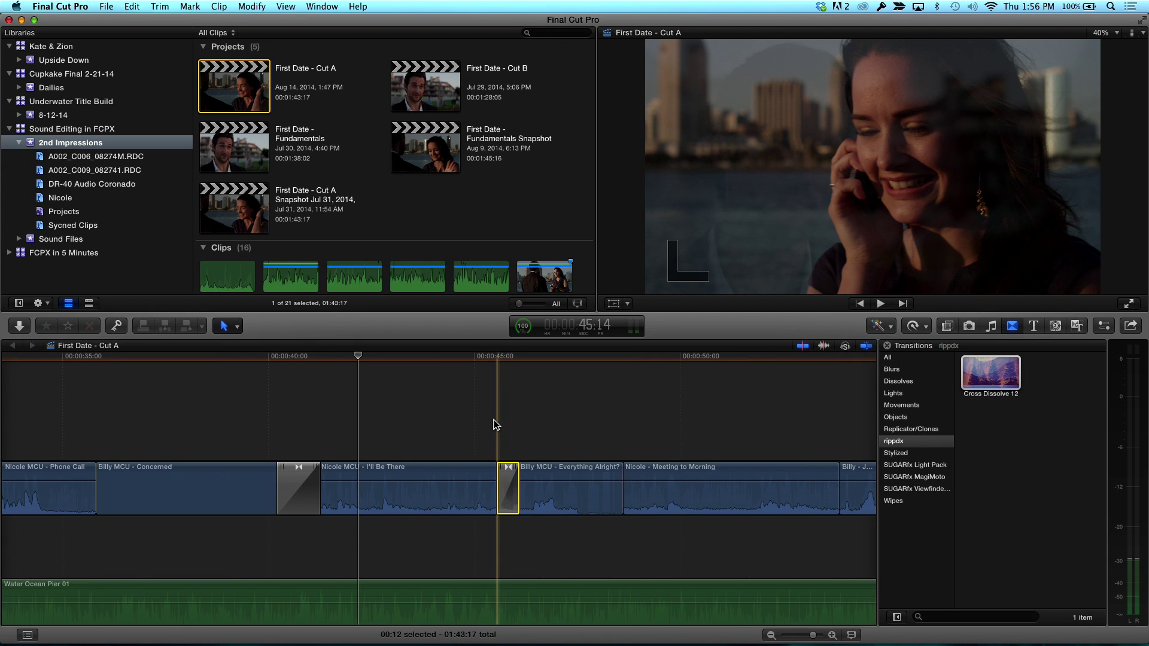